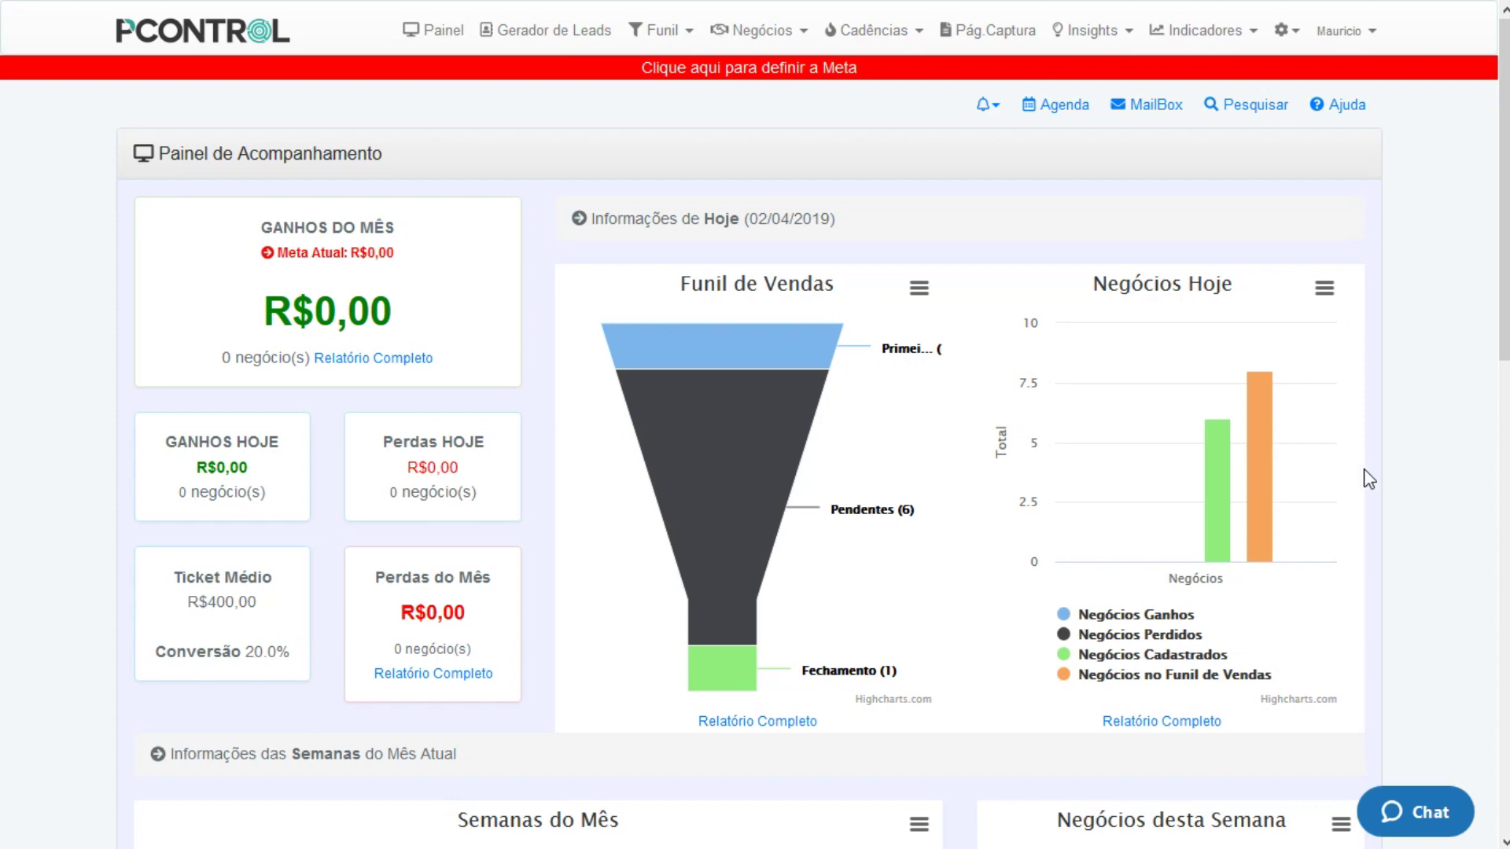
- Open the Gerador de Leads page with the criteria for building a prospecting robot
click(550, 50)
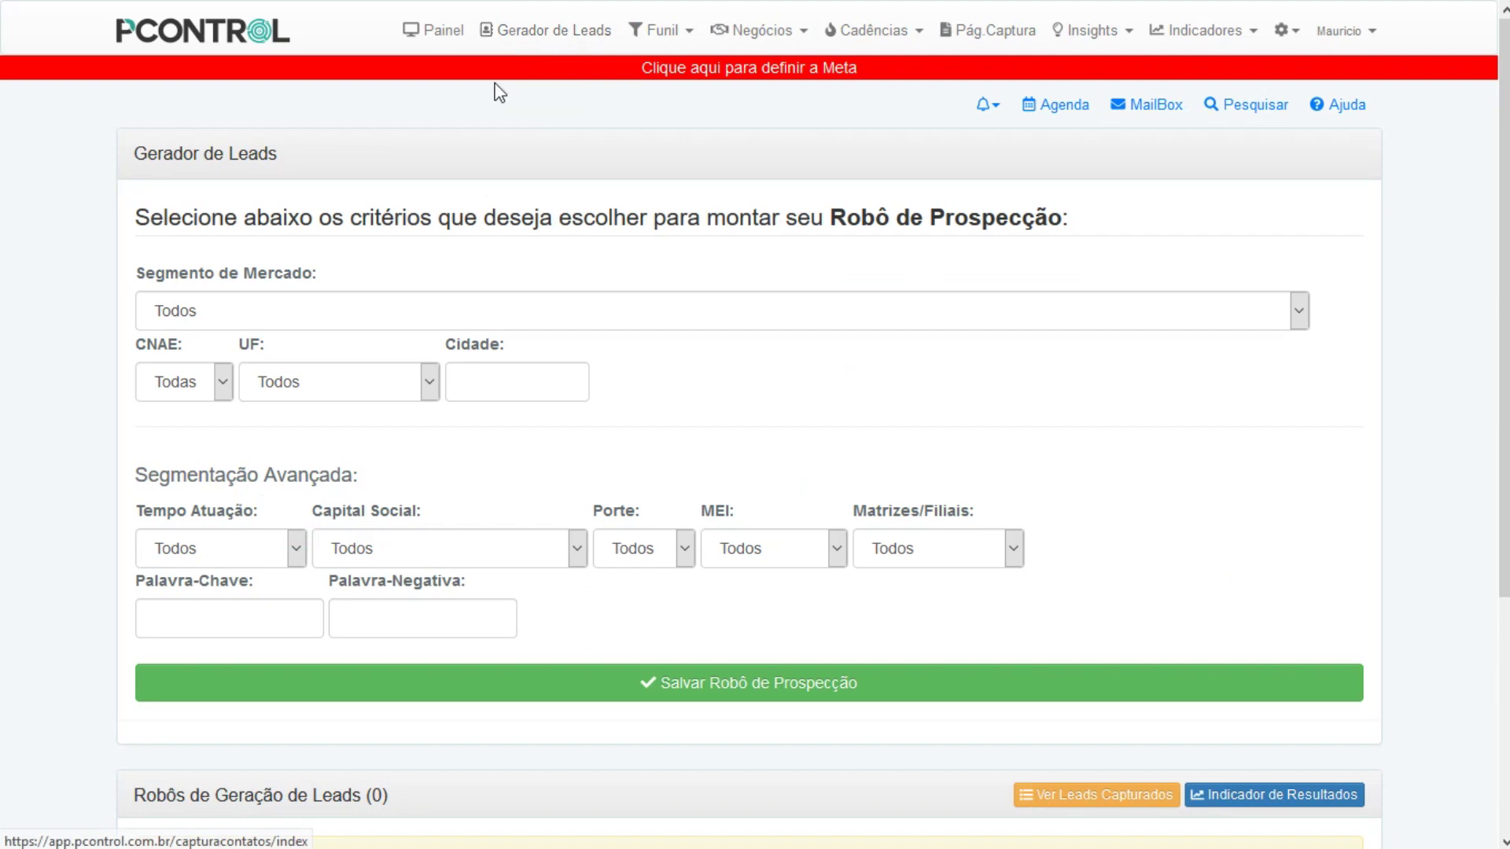
scroll(1458, 350, down, 1)
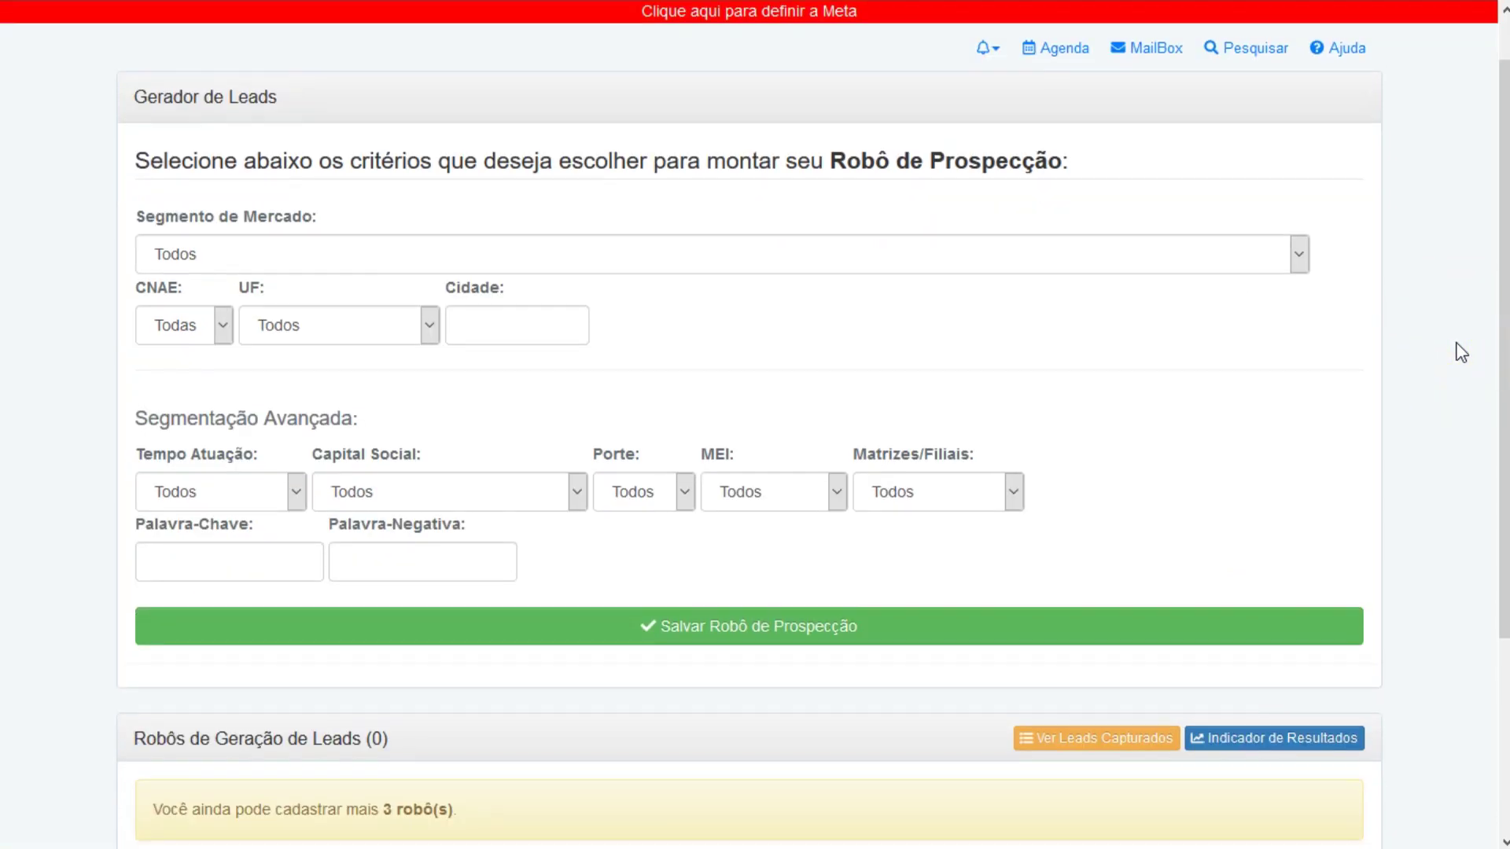
scroll(1461, 352, up, 1)
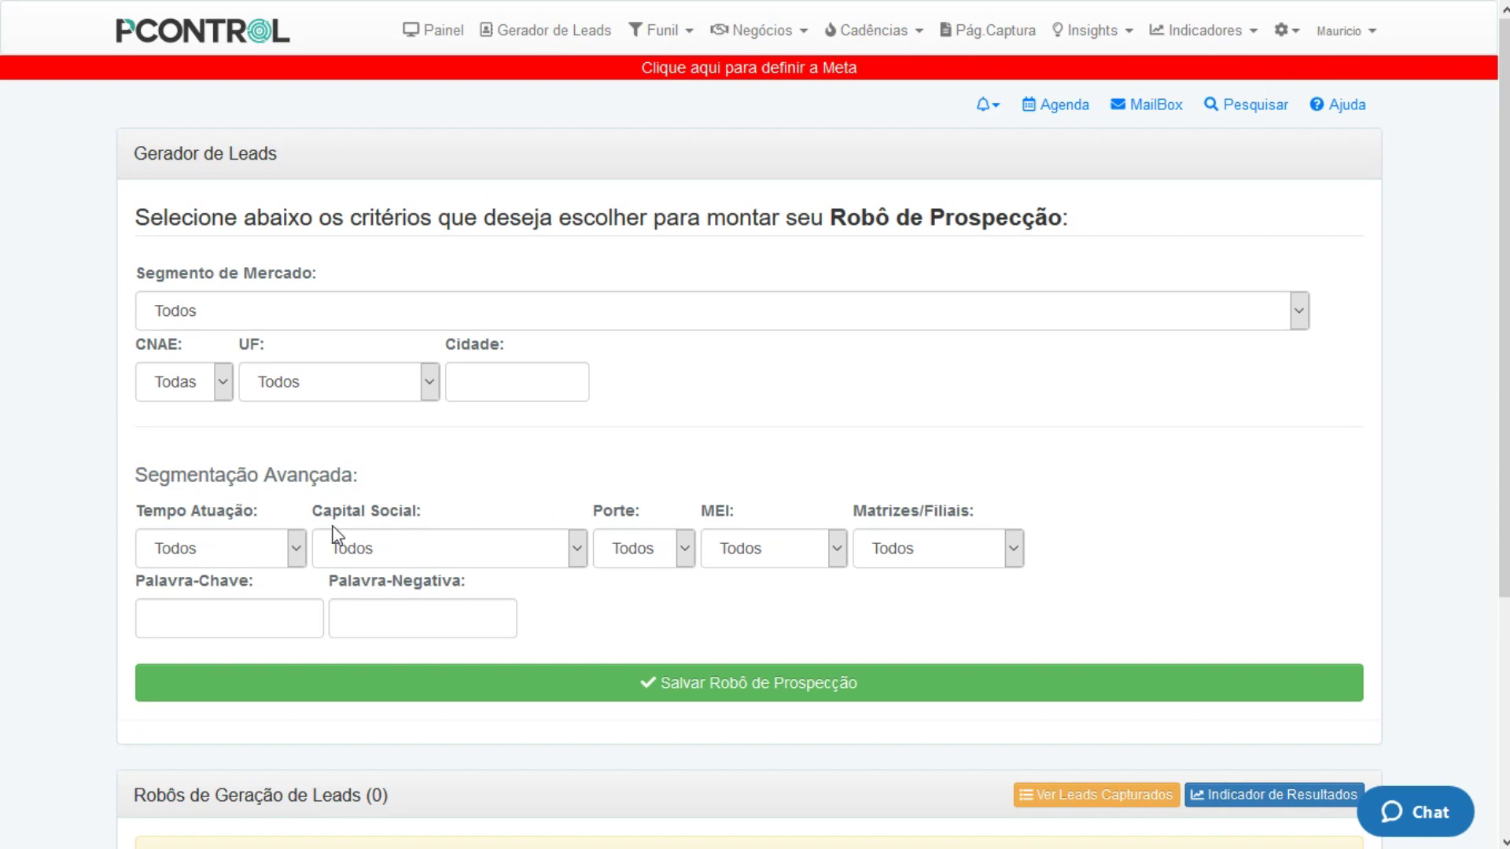
- Examine the available options for Tempo Atuação, Capital Social, Porte and MEI, plus the section of registered lead generation robots
click(295, 550)
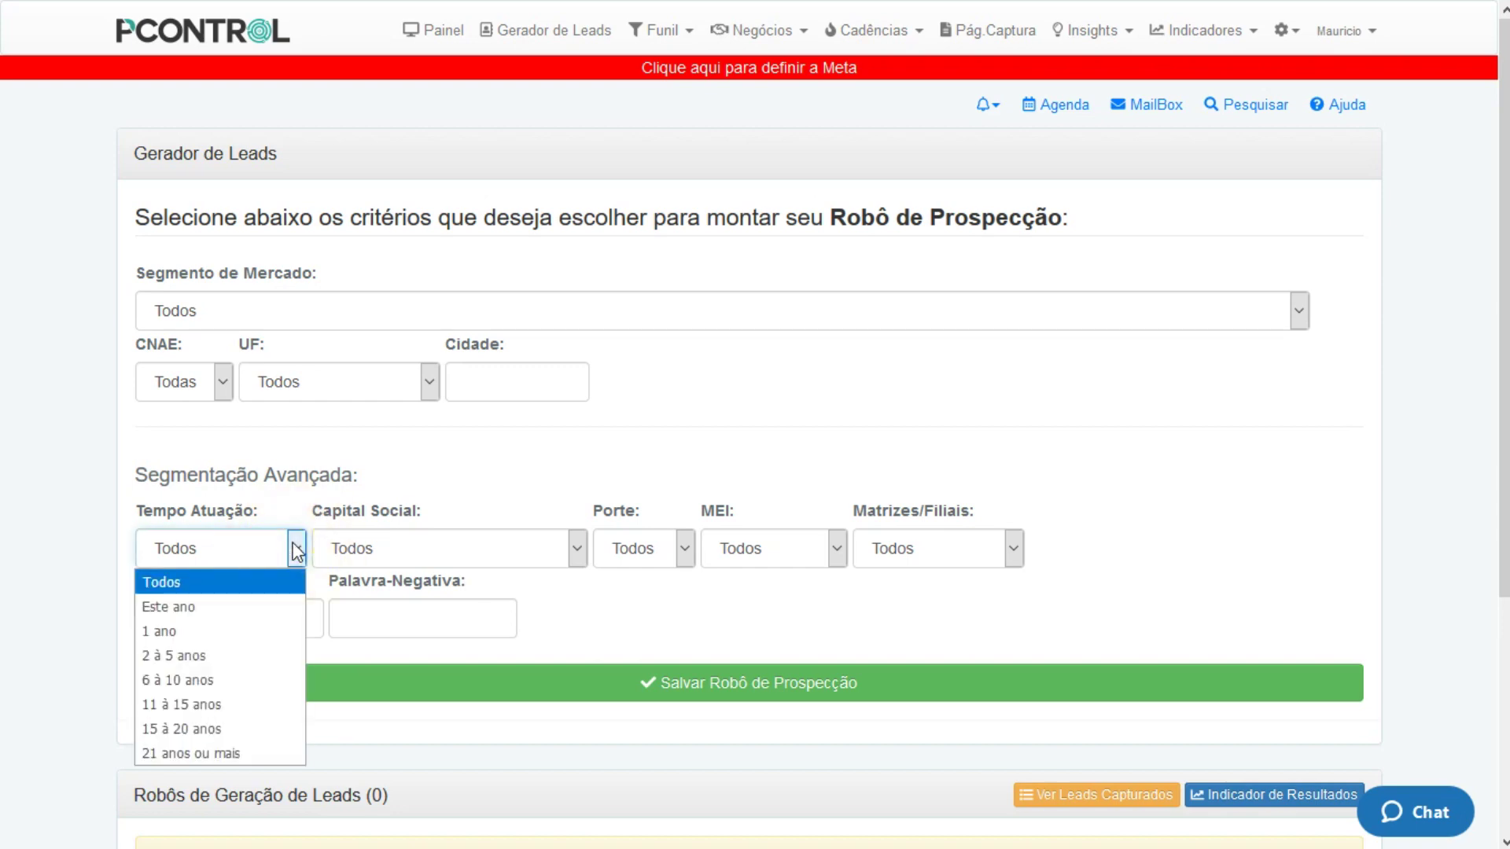
click(498, 496)
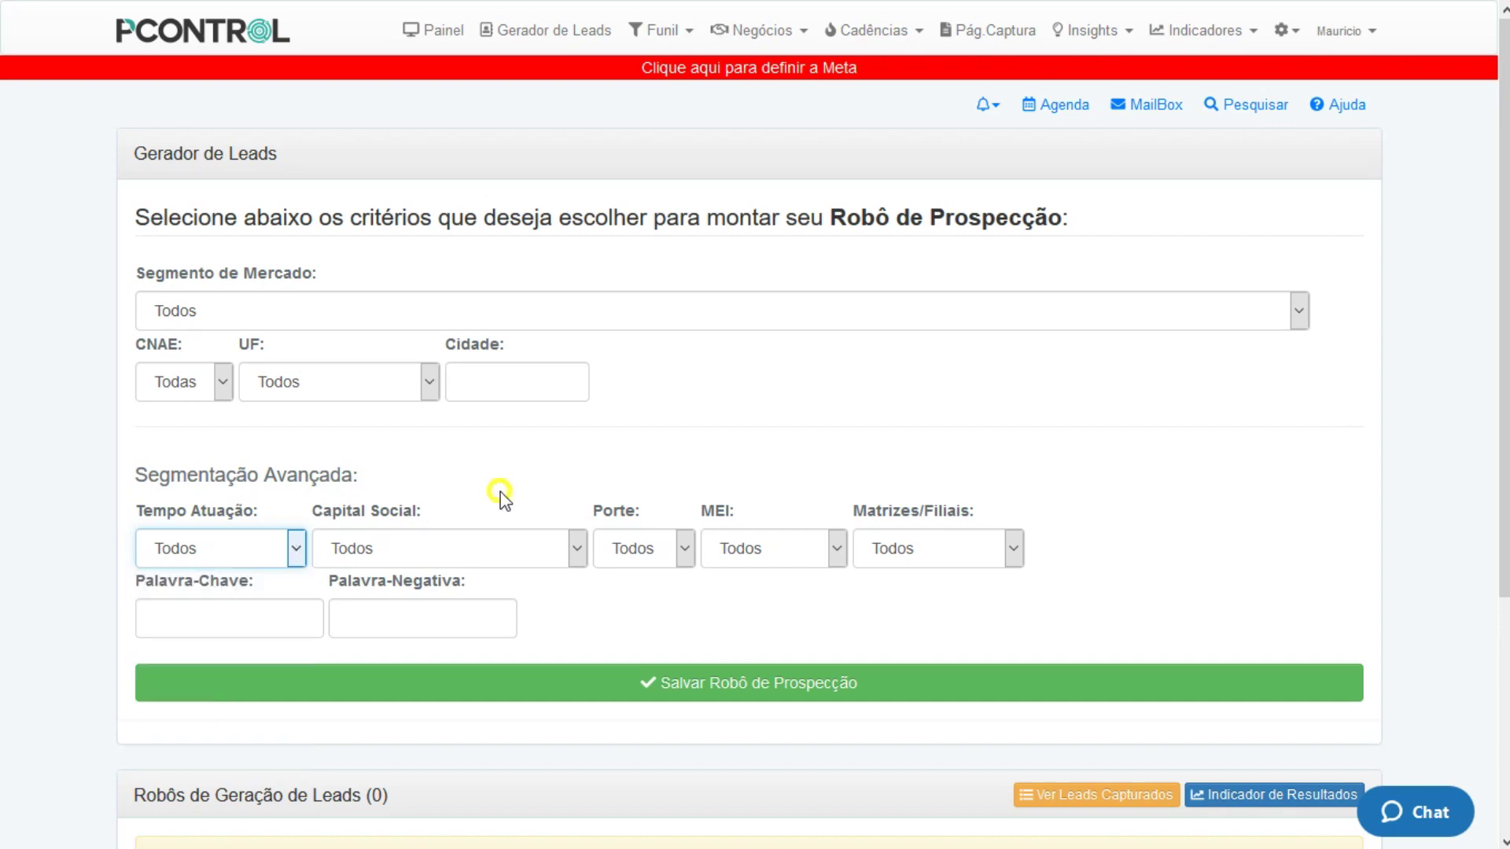
click(503, 549)
click(696, 492)
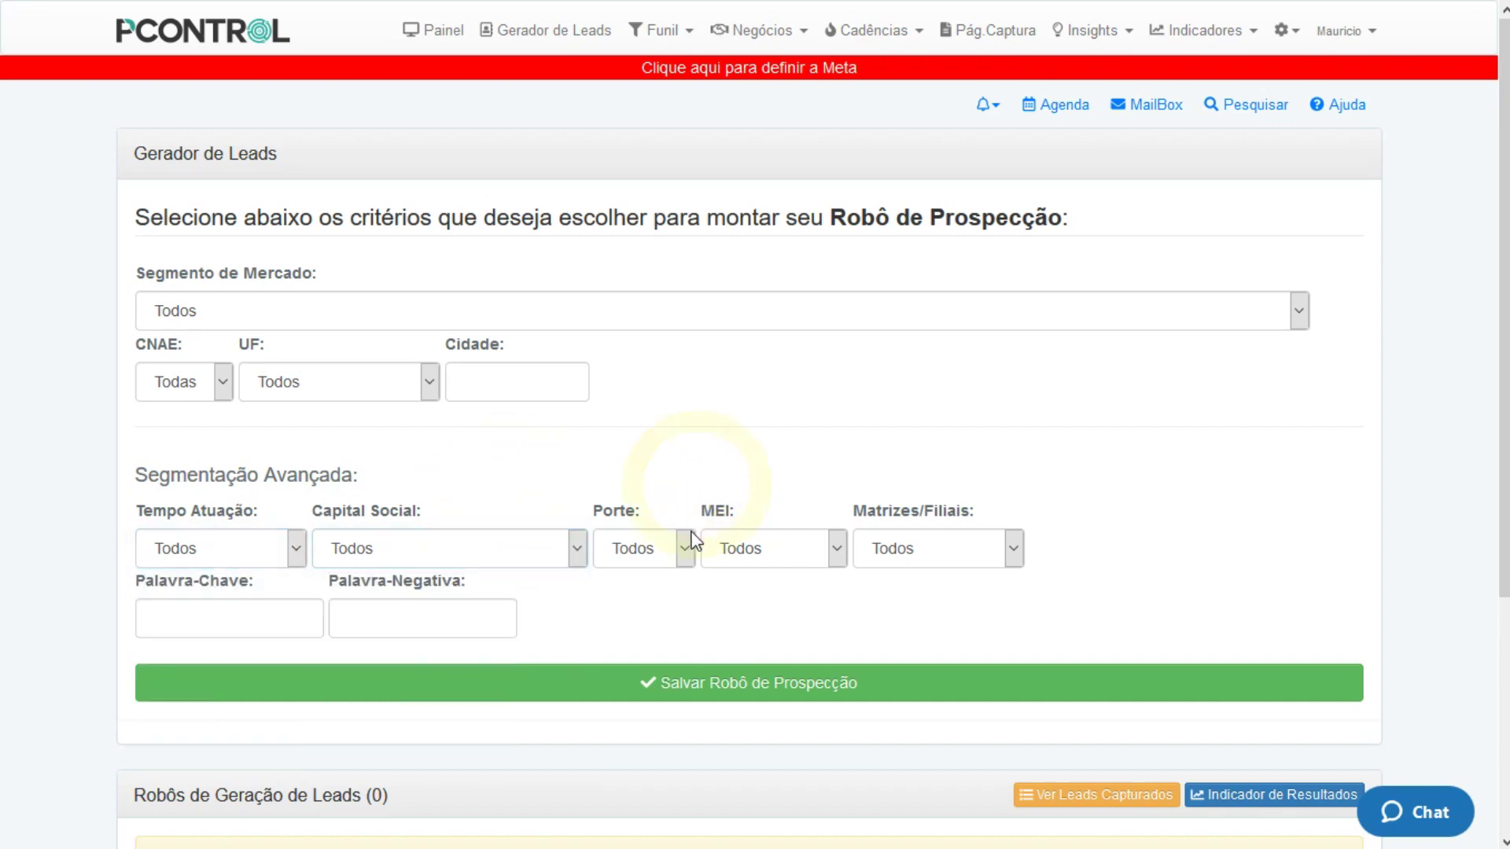
click(687, 548)
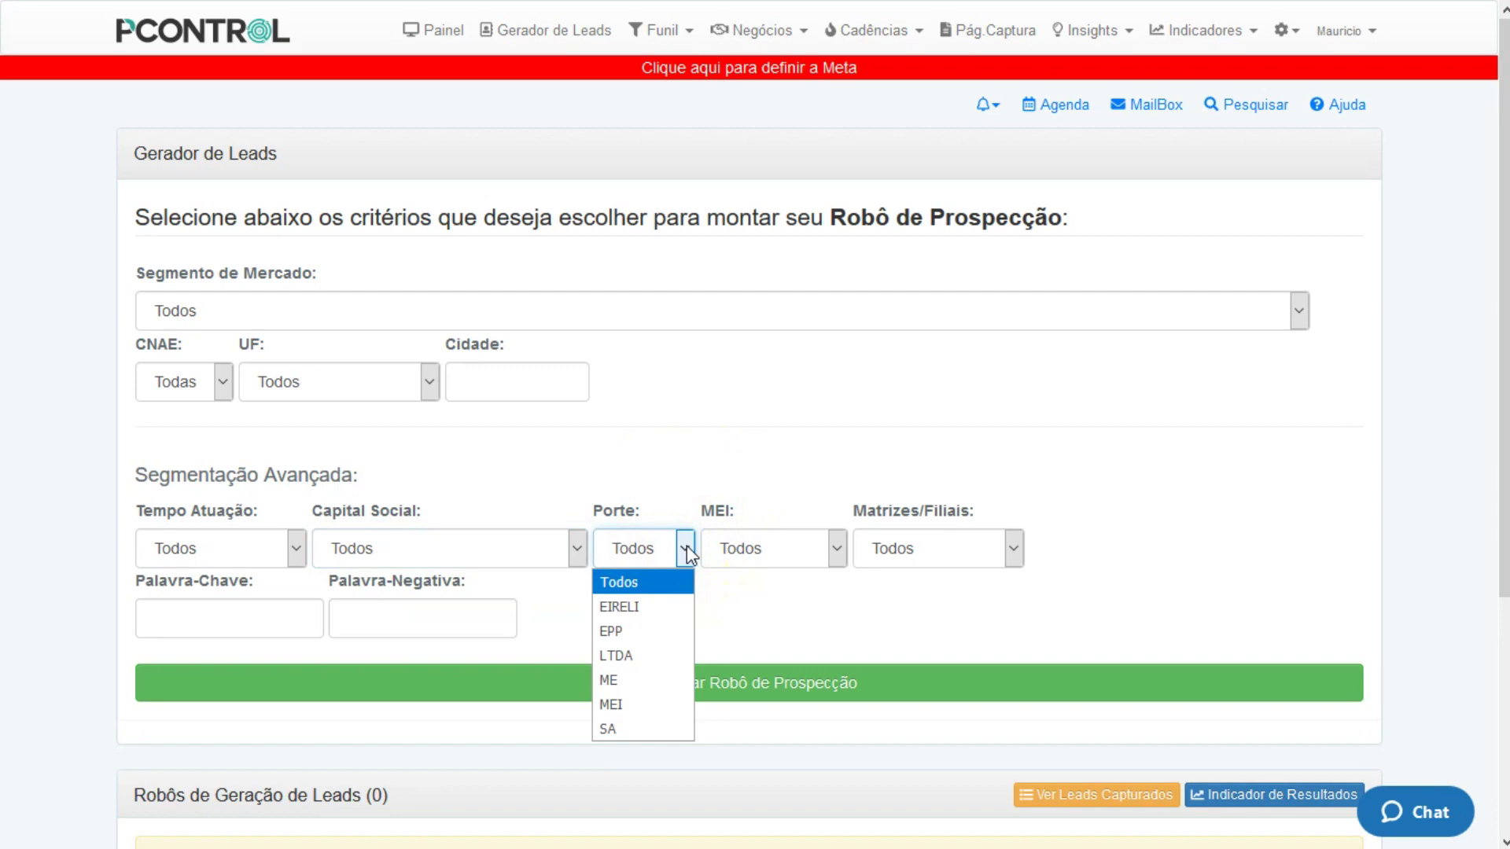
click(783, 500)
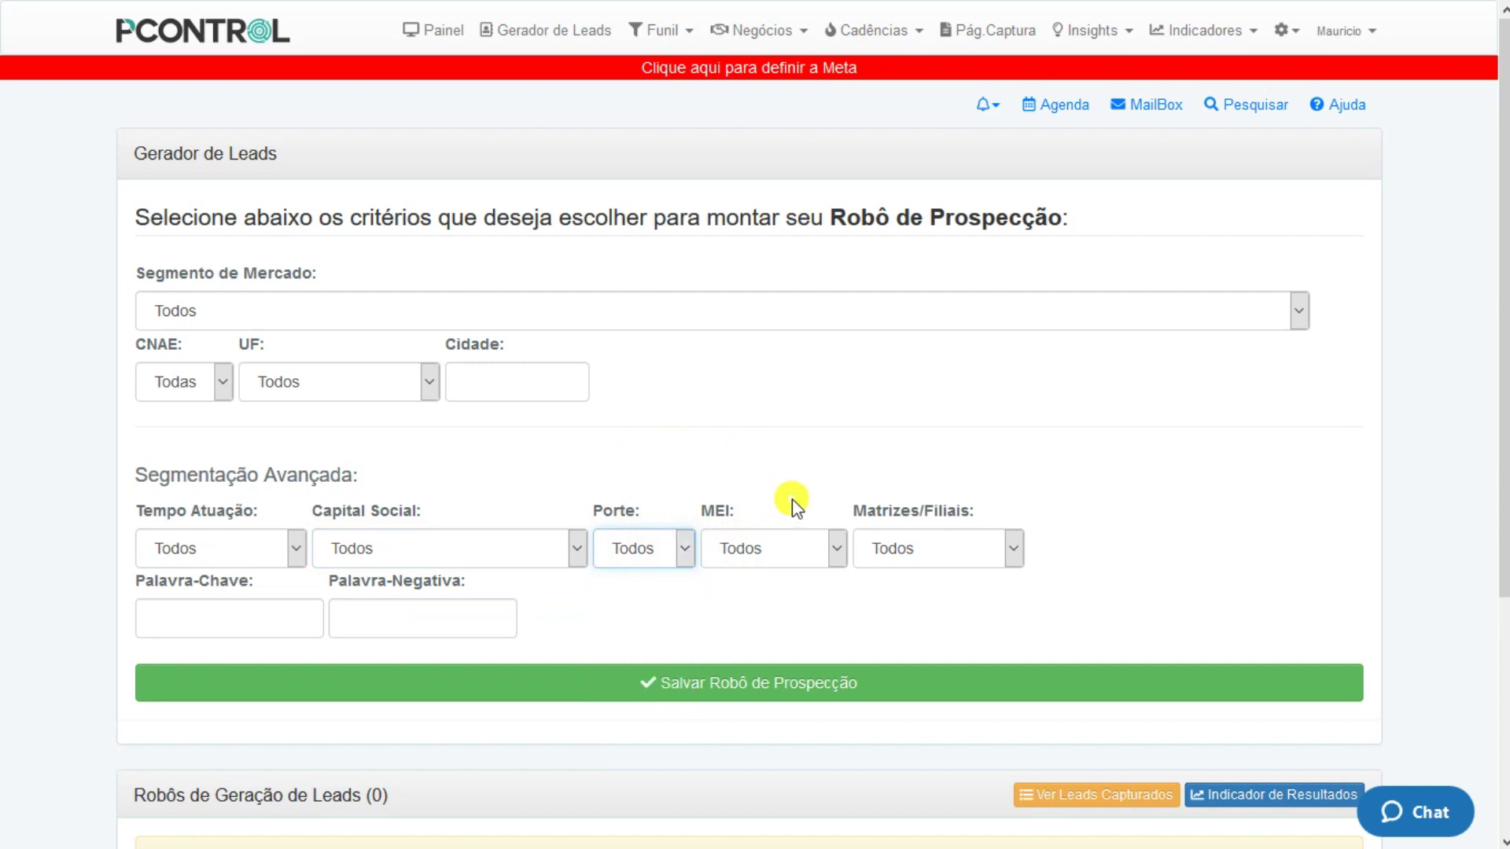
click(785, 558)
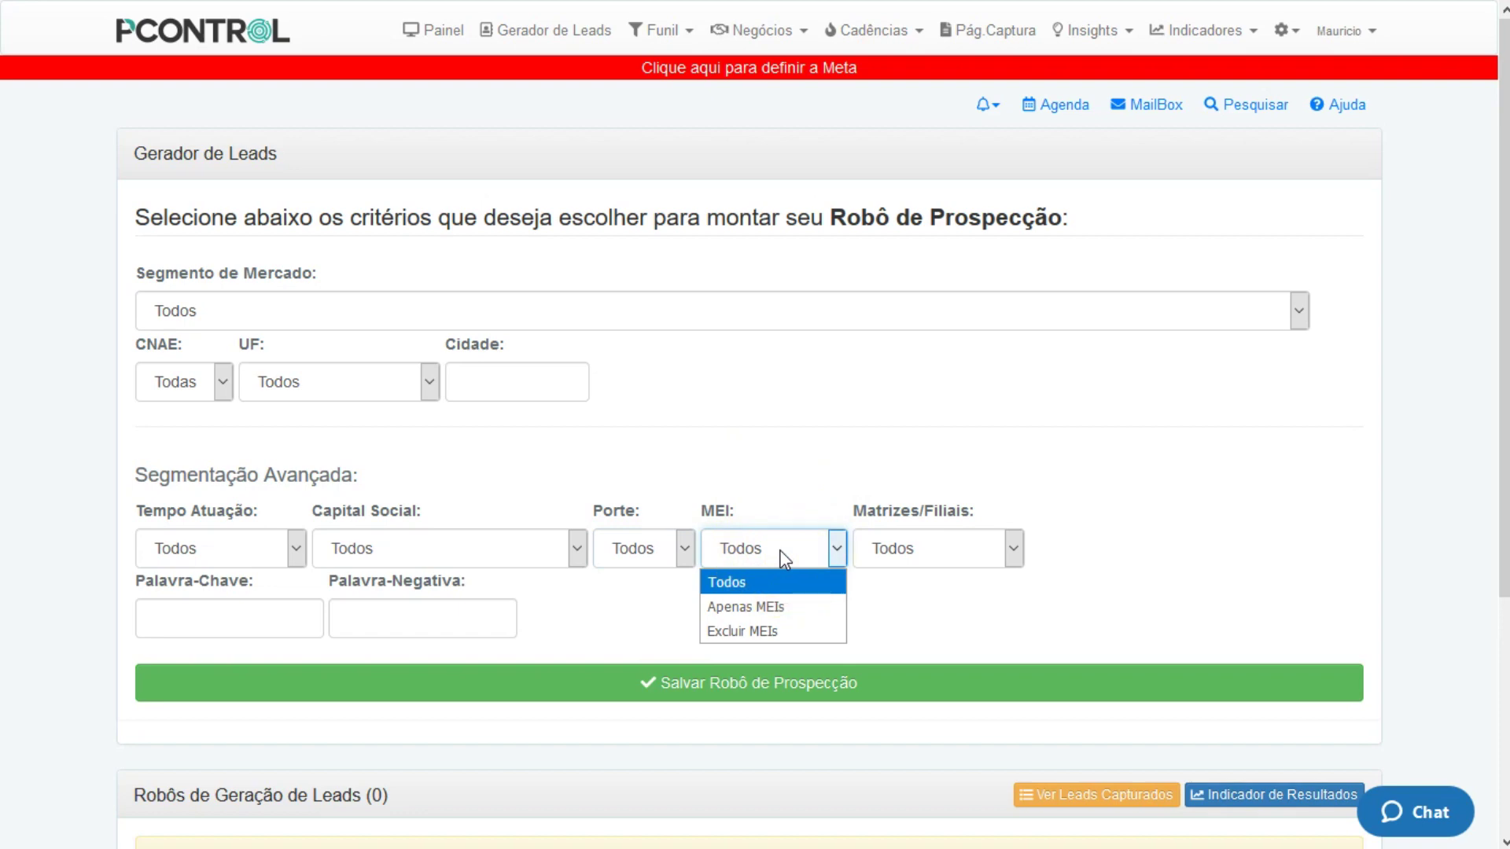
click(915, 492)
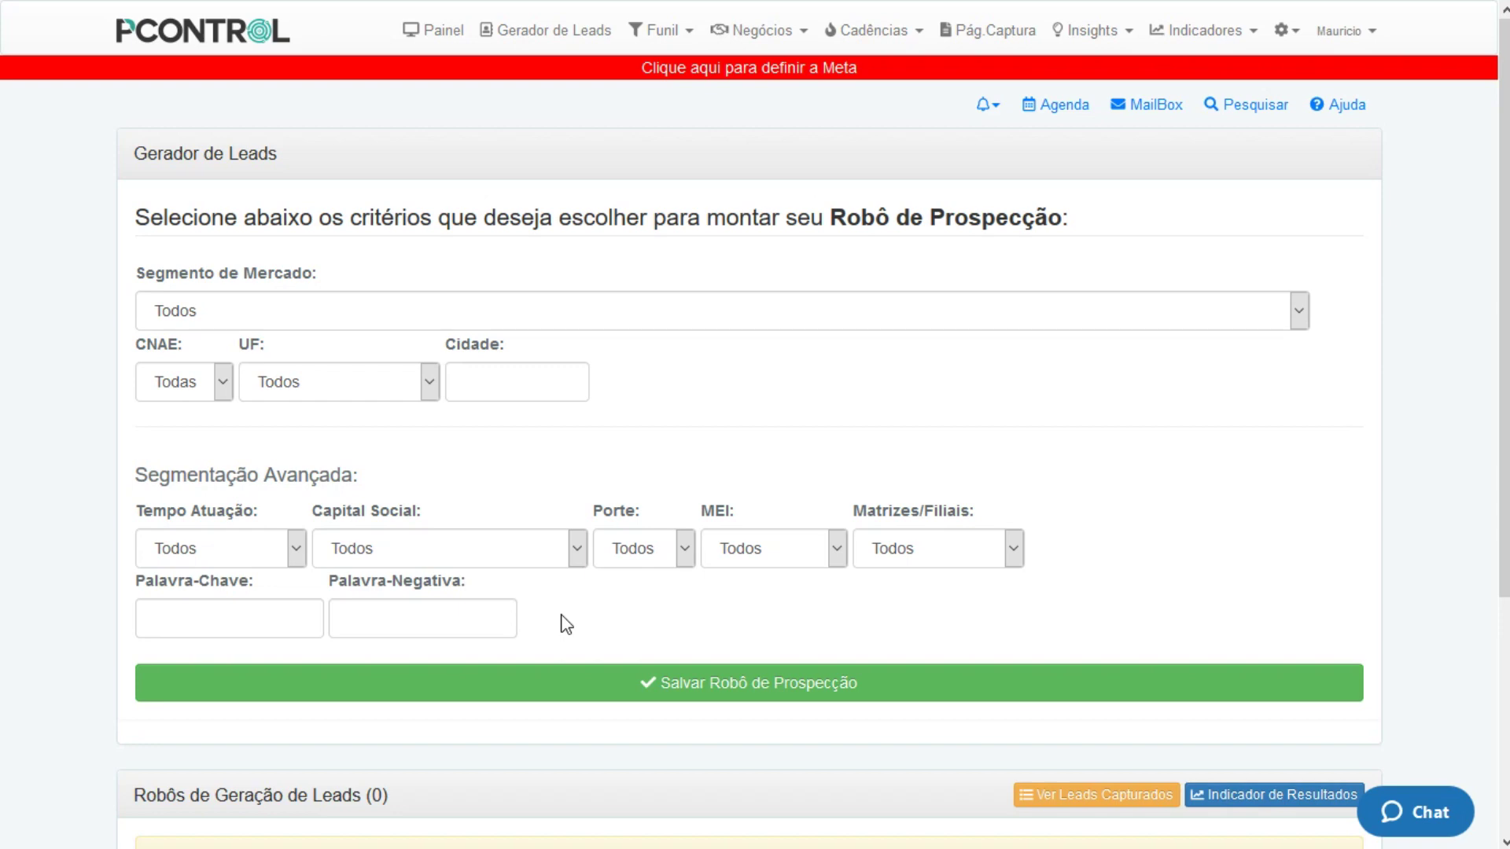
scroll(826, 407, down, 4)
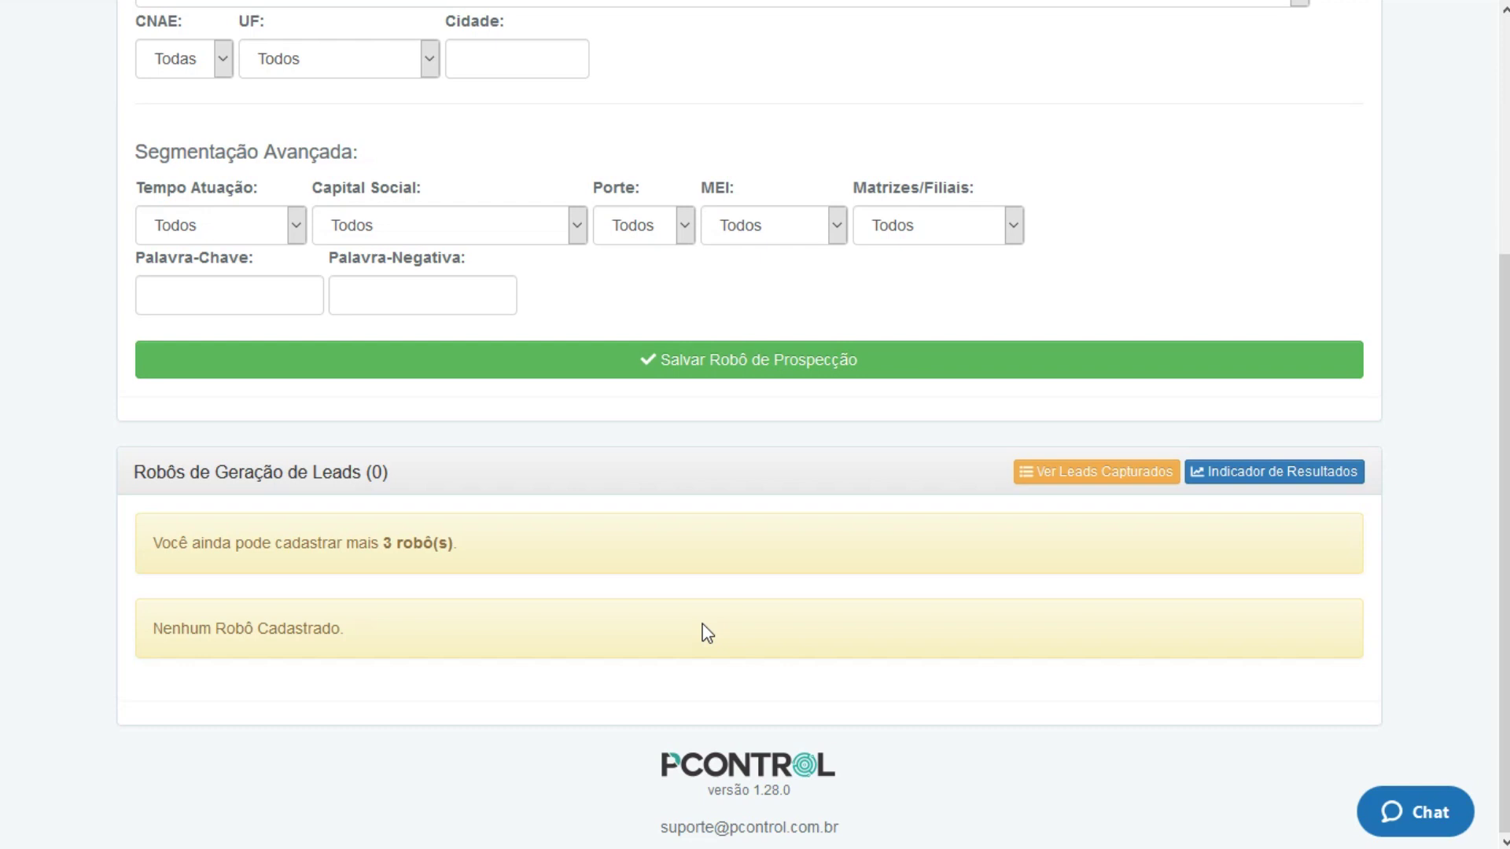
drag(1504, 727, 1386, 369)
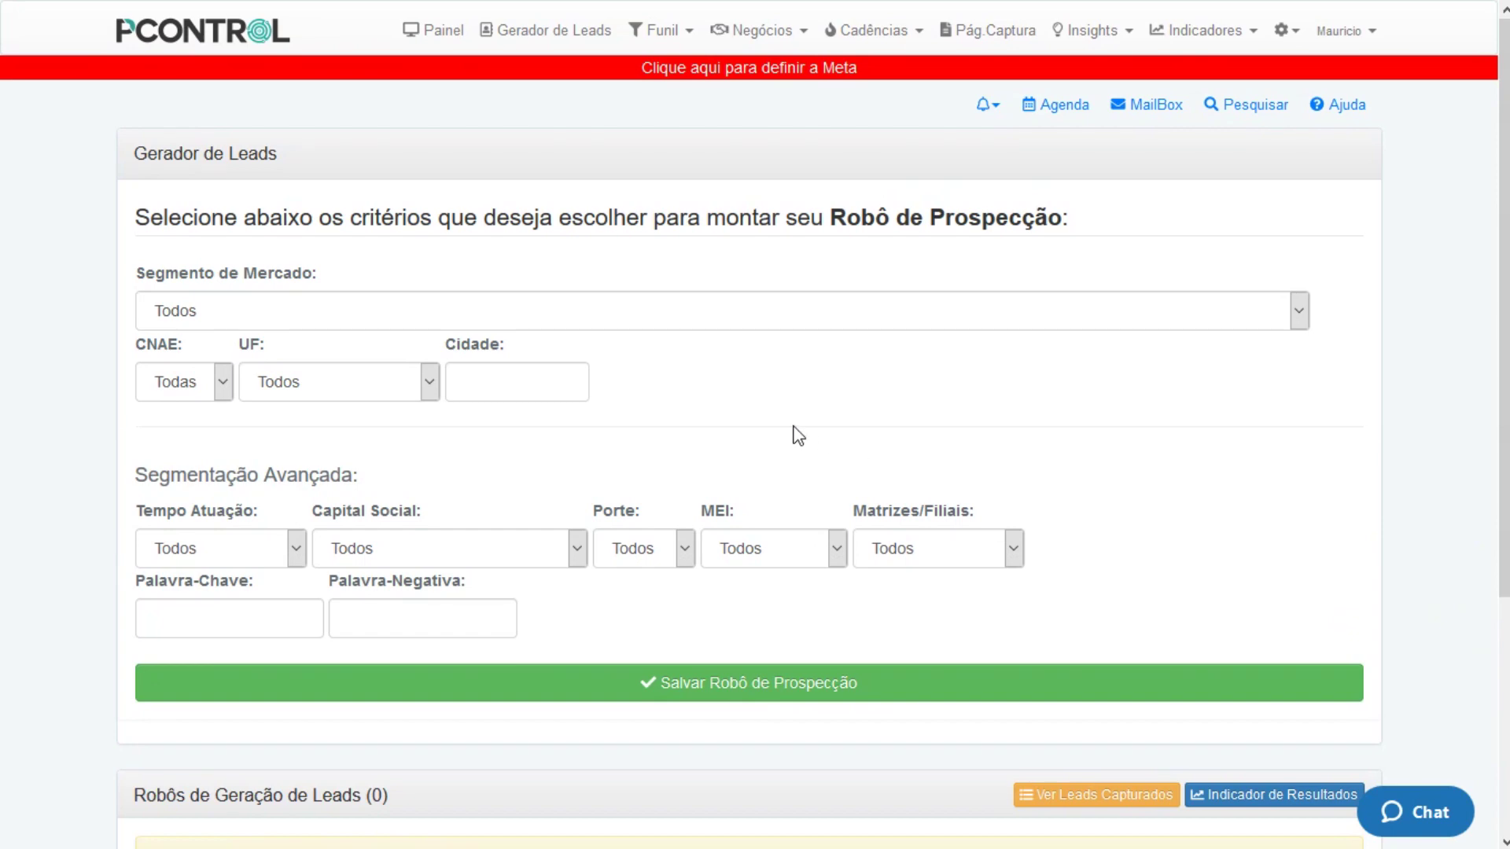
- Set the prospecting robot's market segment to COMÉRCIO VAREJISTA (47)
click(493, 325)
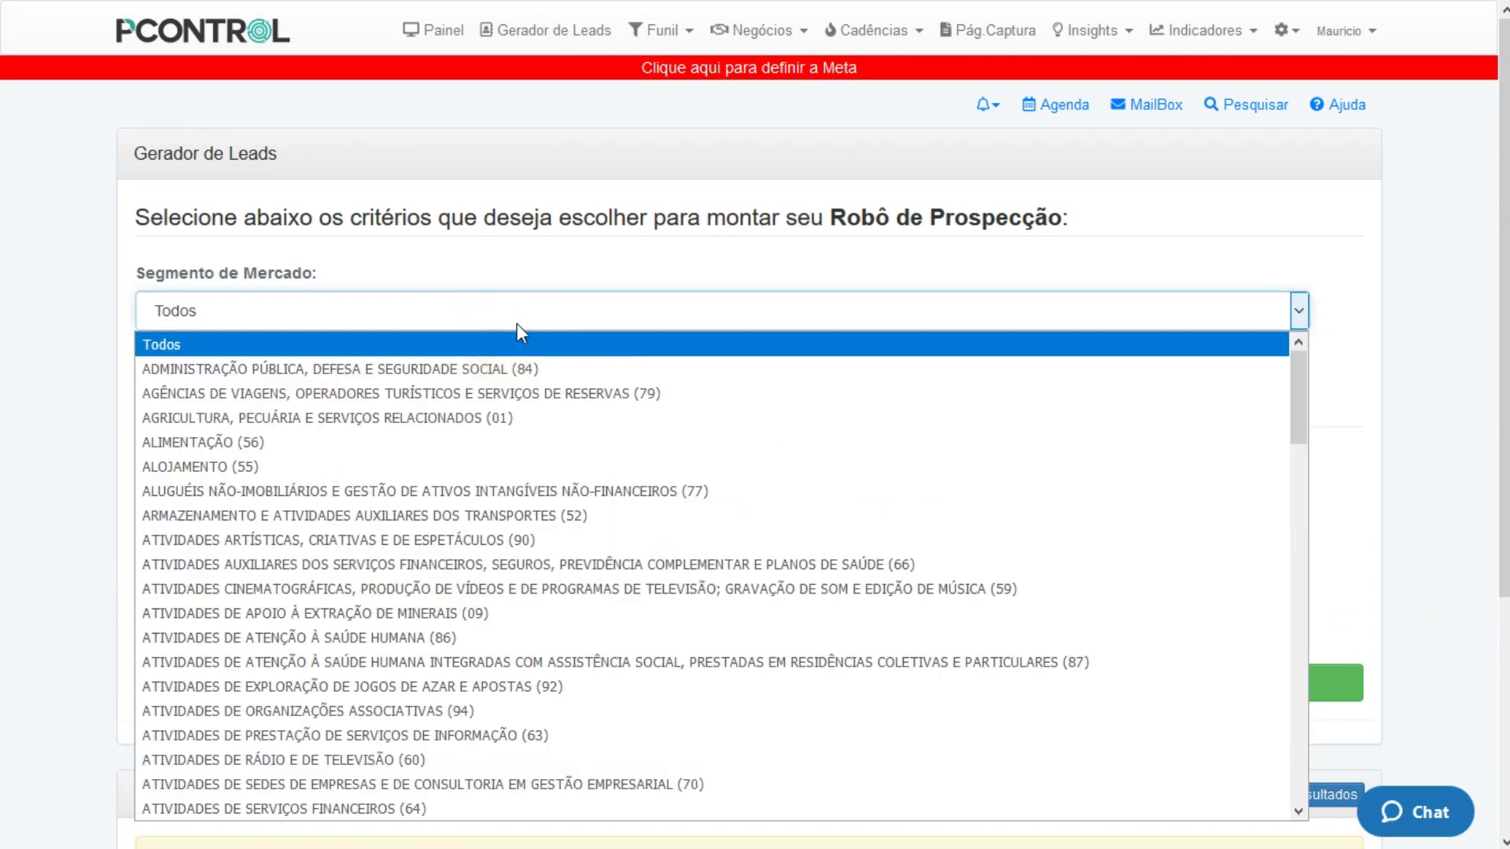
drag(1298, 403, 1311, 528)
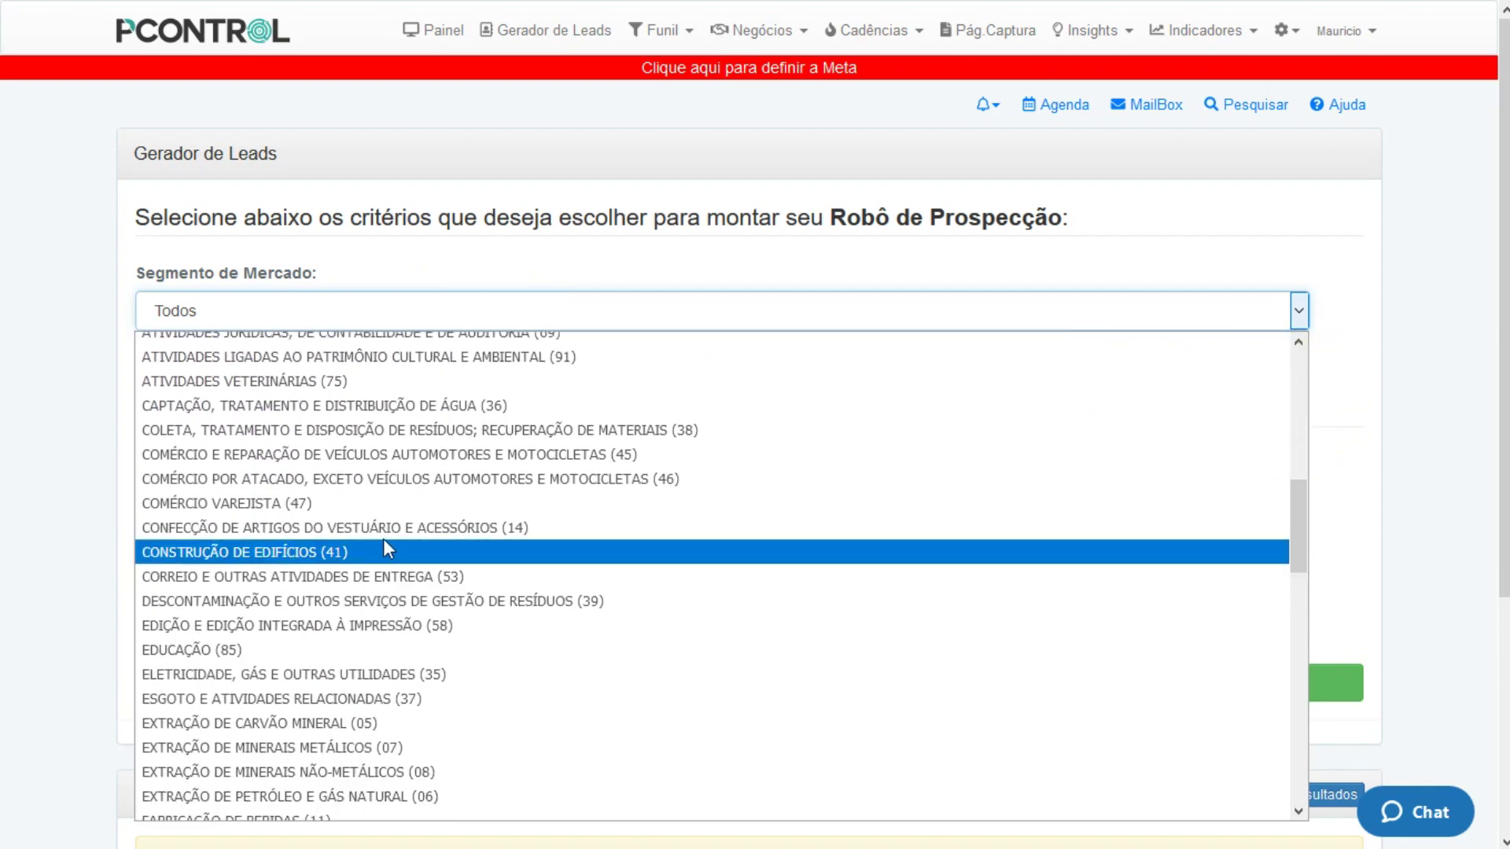
click(362, 496)
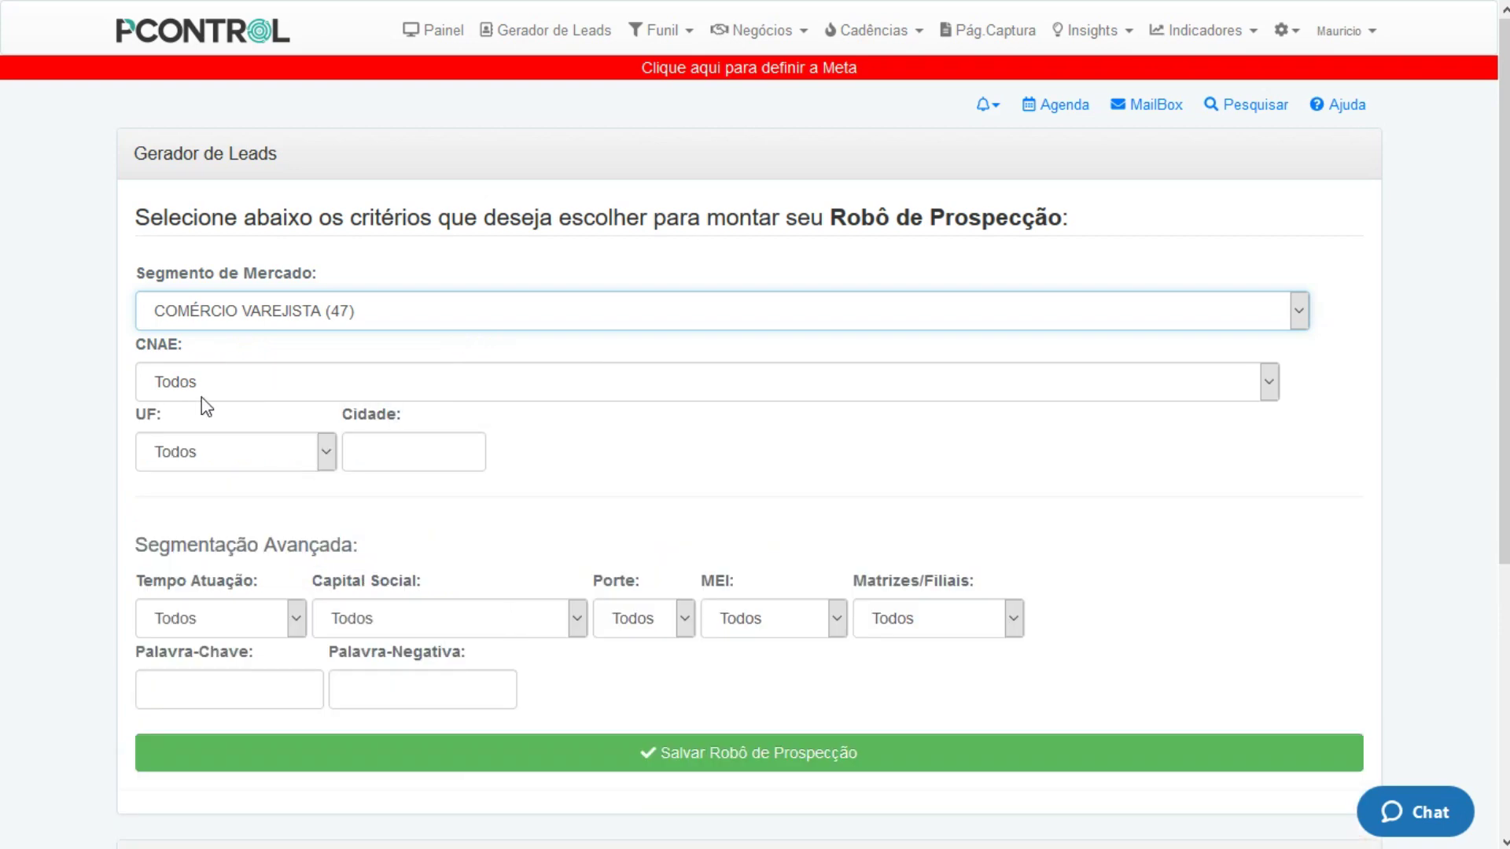
- Set the CNAE to "Comércio varejista de cosméticos produtos de perfumaria e de higiene pessoal (47725)"
click(182, 382)
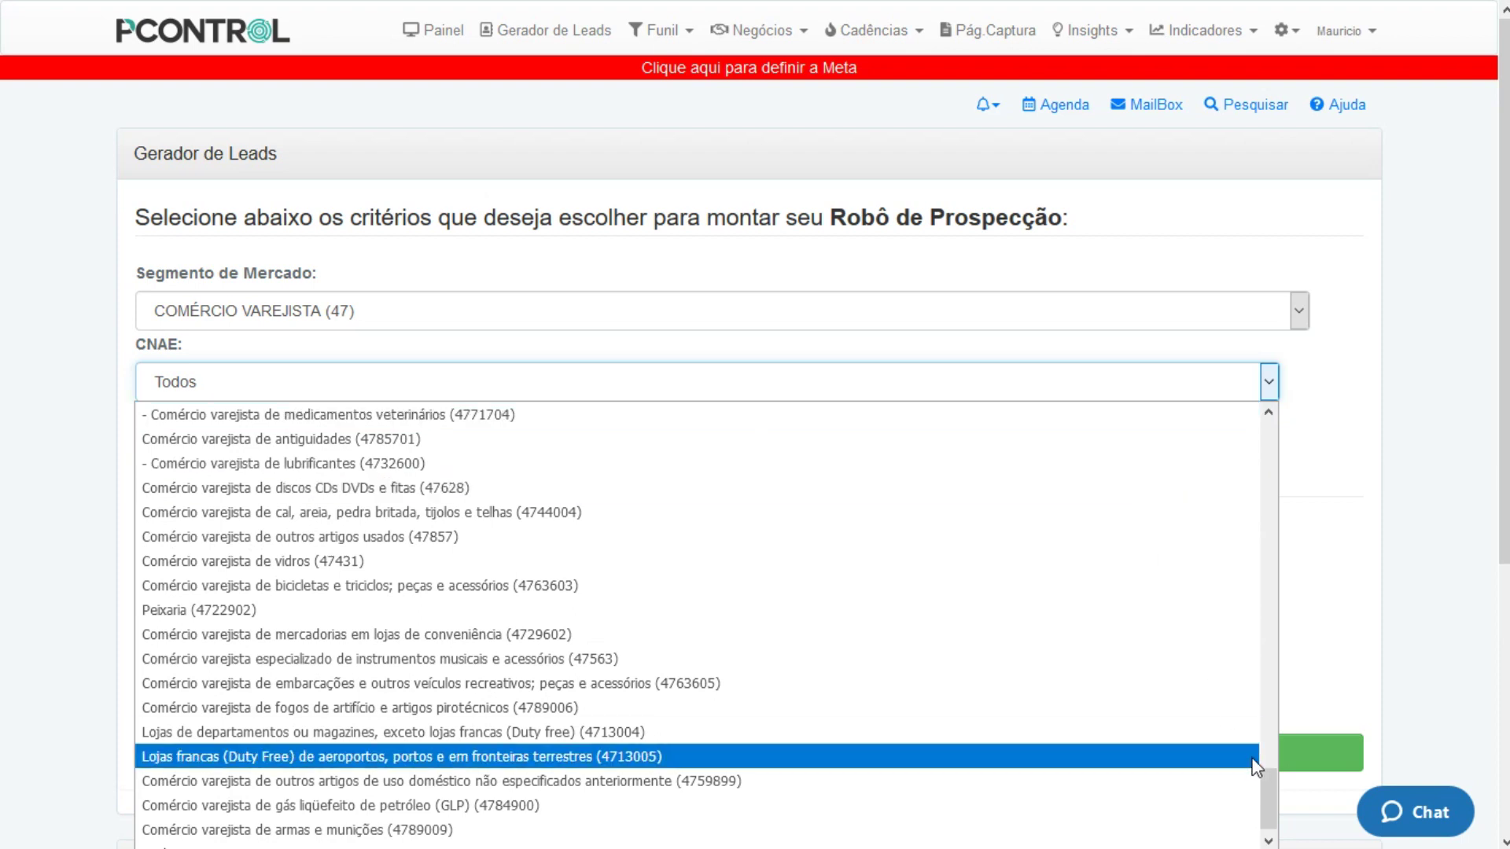
drag(1265, 790, 541, 340)
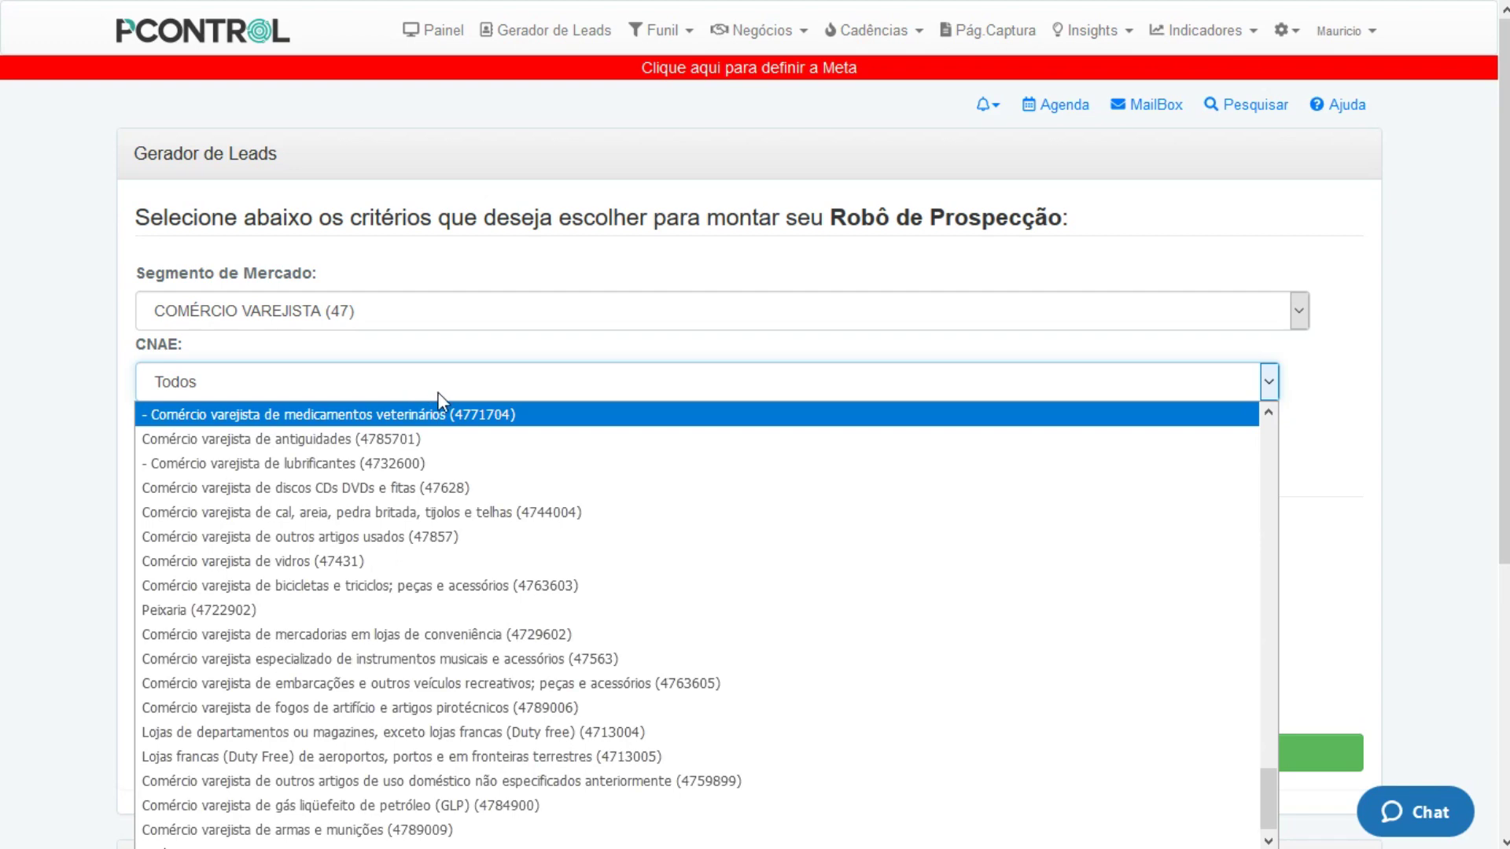
drag(1268, 806, 1256, 434)
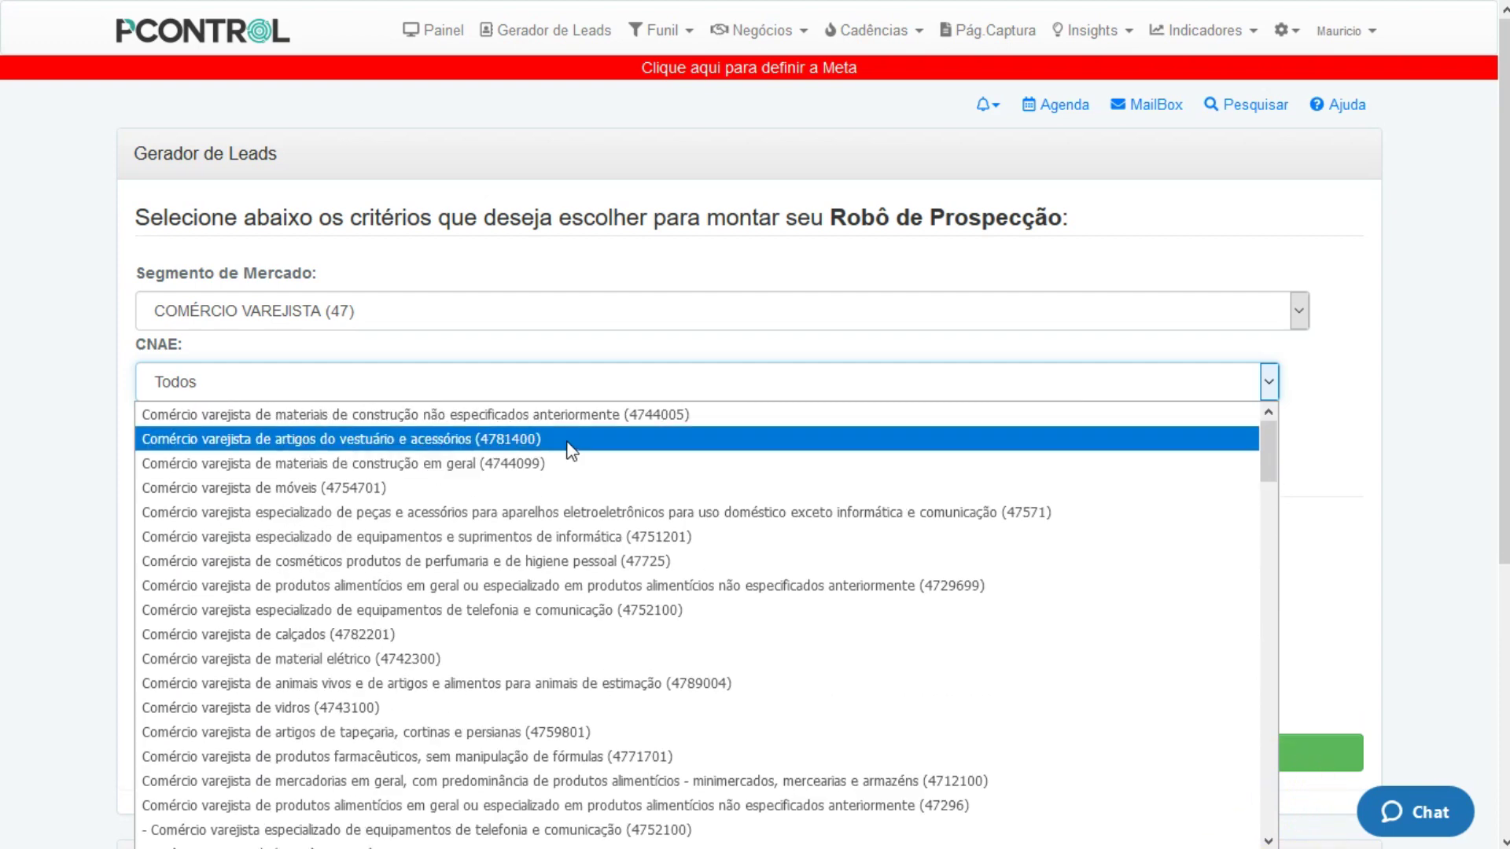
click(563, 561)
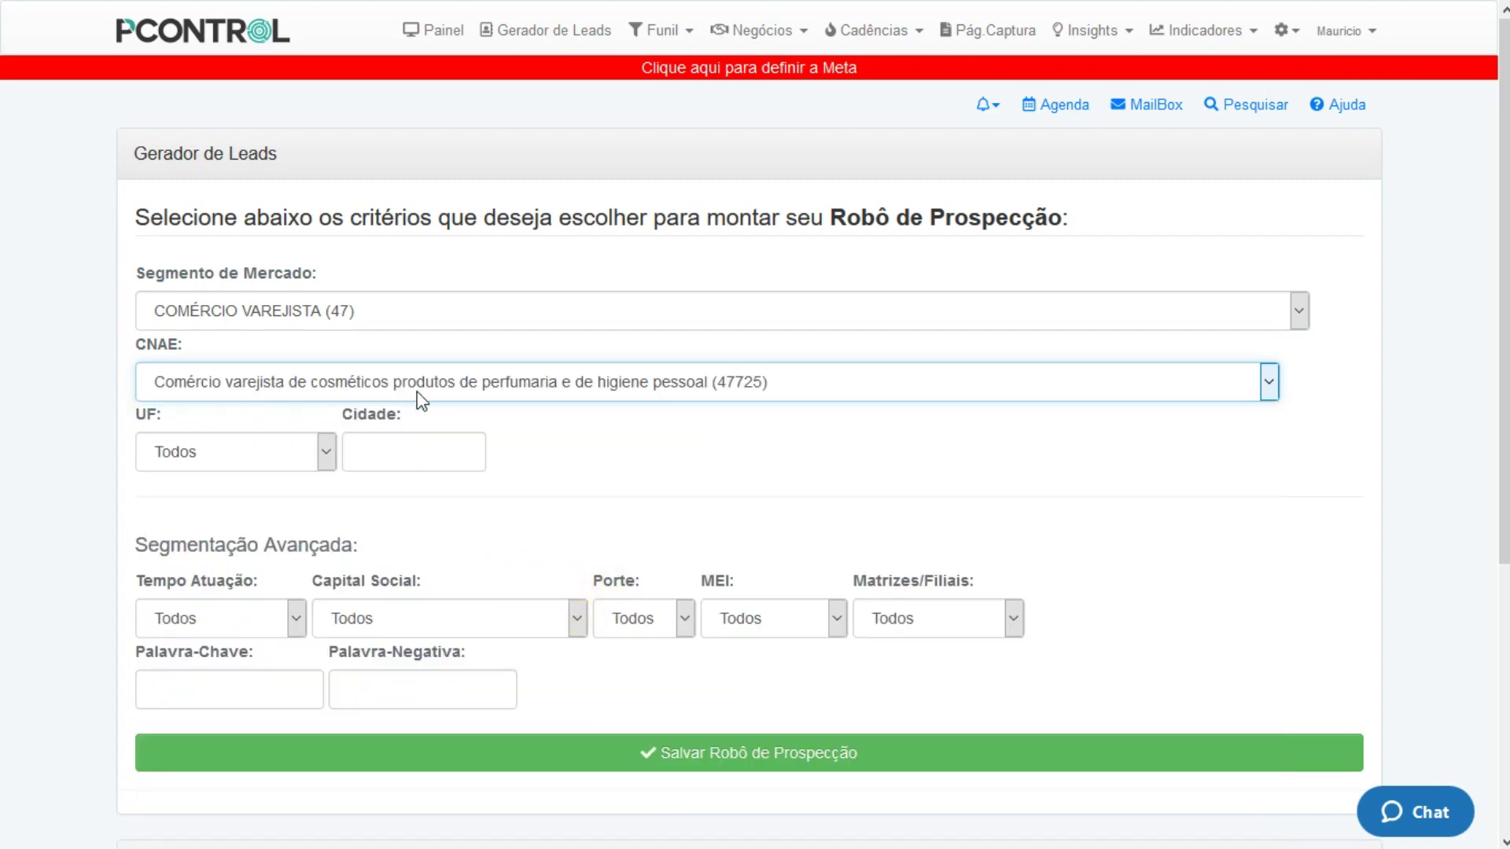
- Restrict the robot's location to the state of São Paulo and the city of São Paulo
click(325, 459)
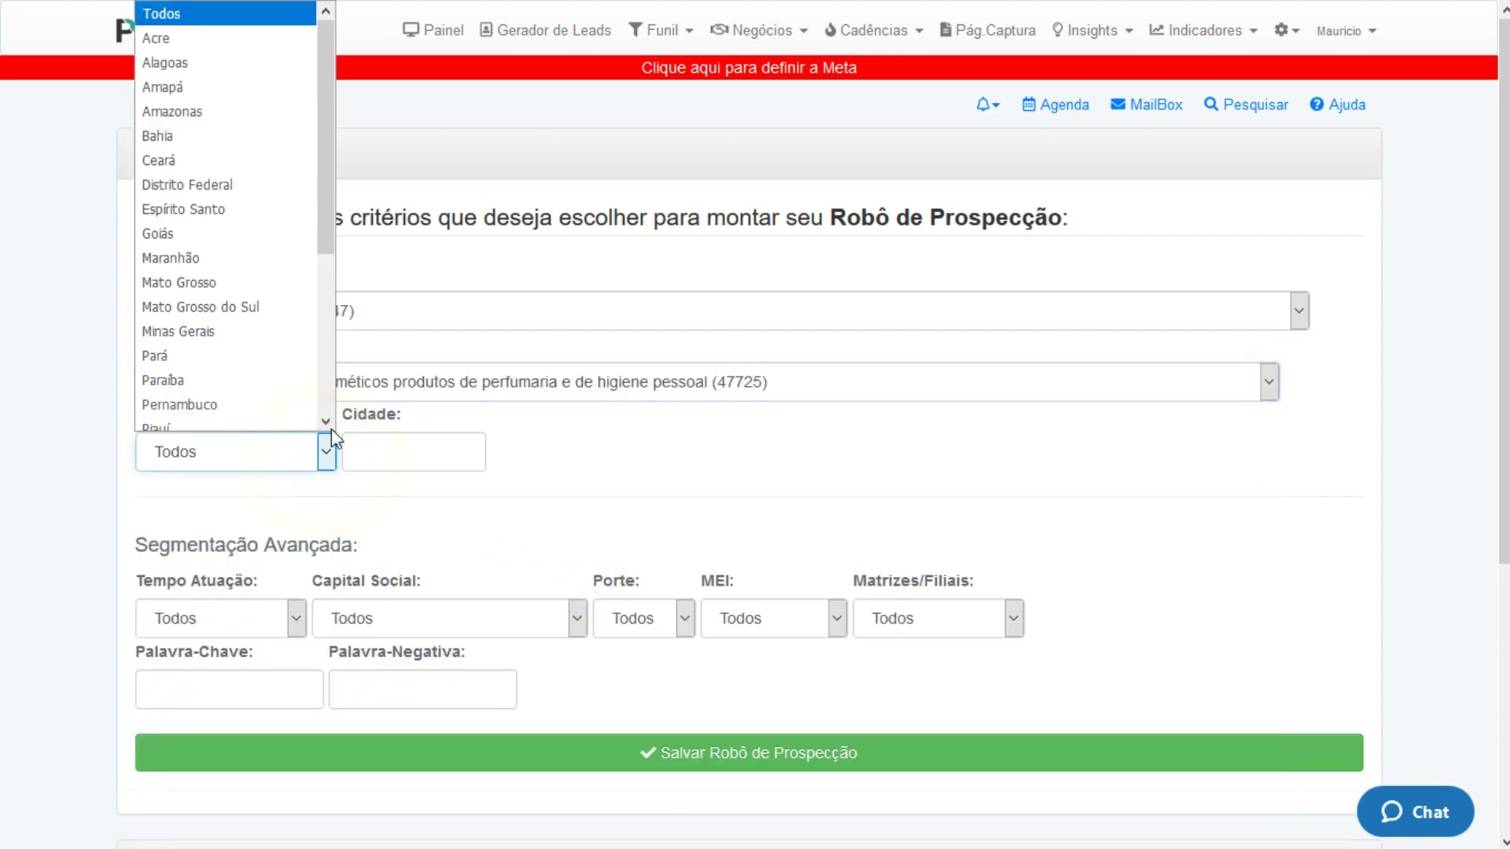
scroll(324, 388, down, 1)
scroll(323, 388, down, 3)
click(259, 395)
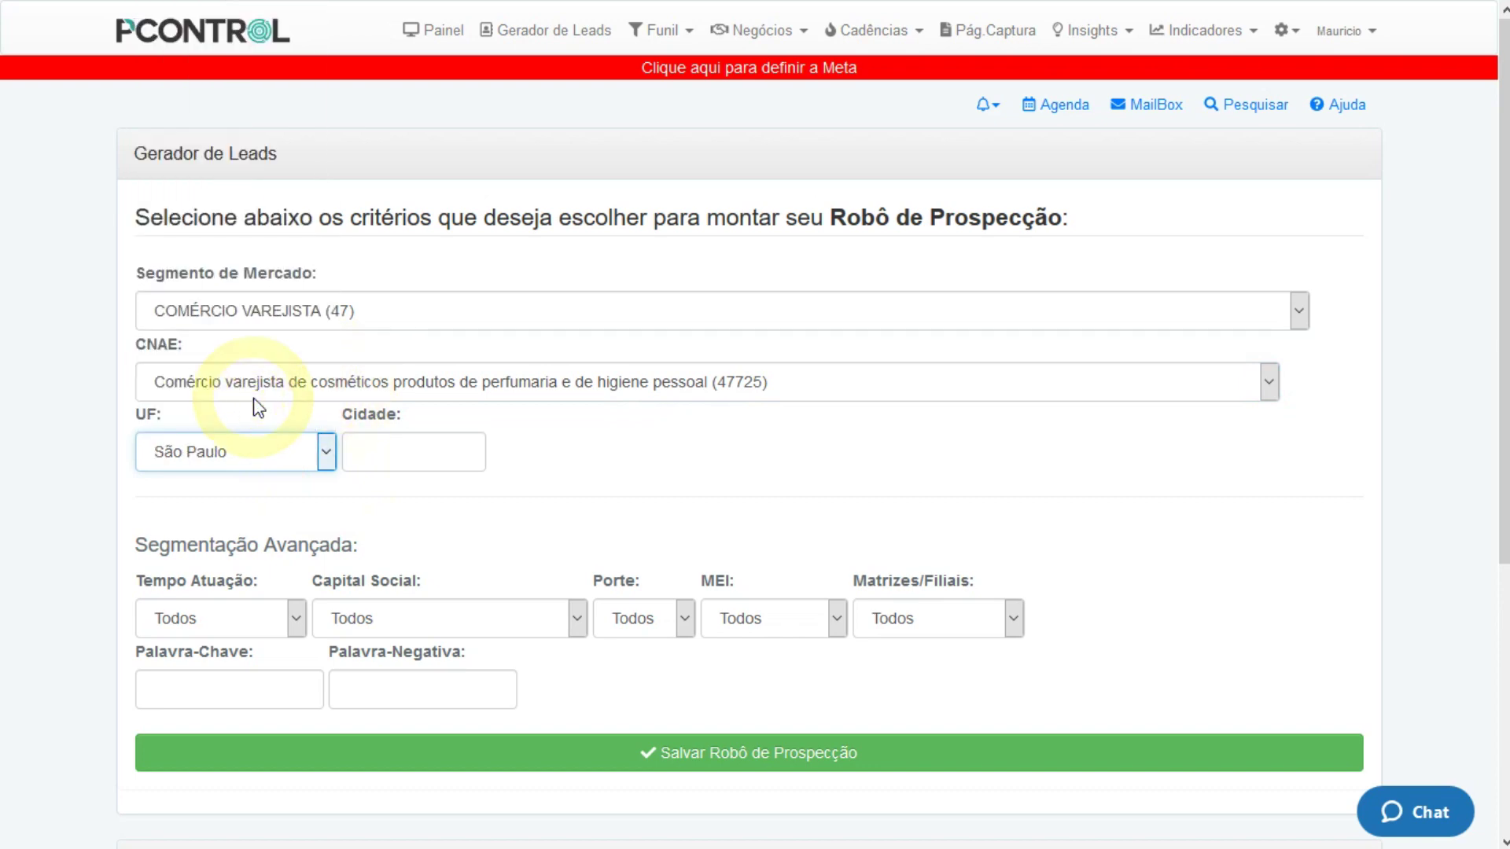
click(371, 456)
text(São)
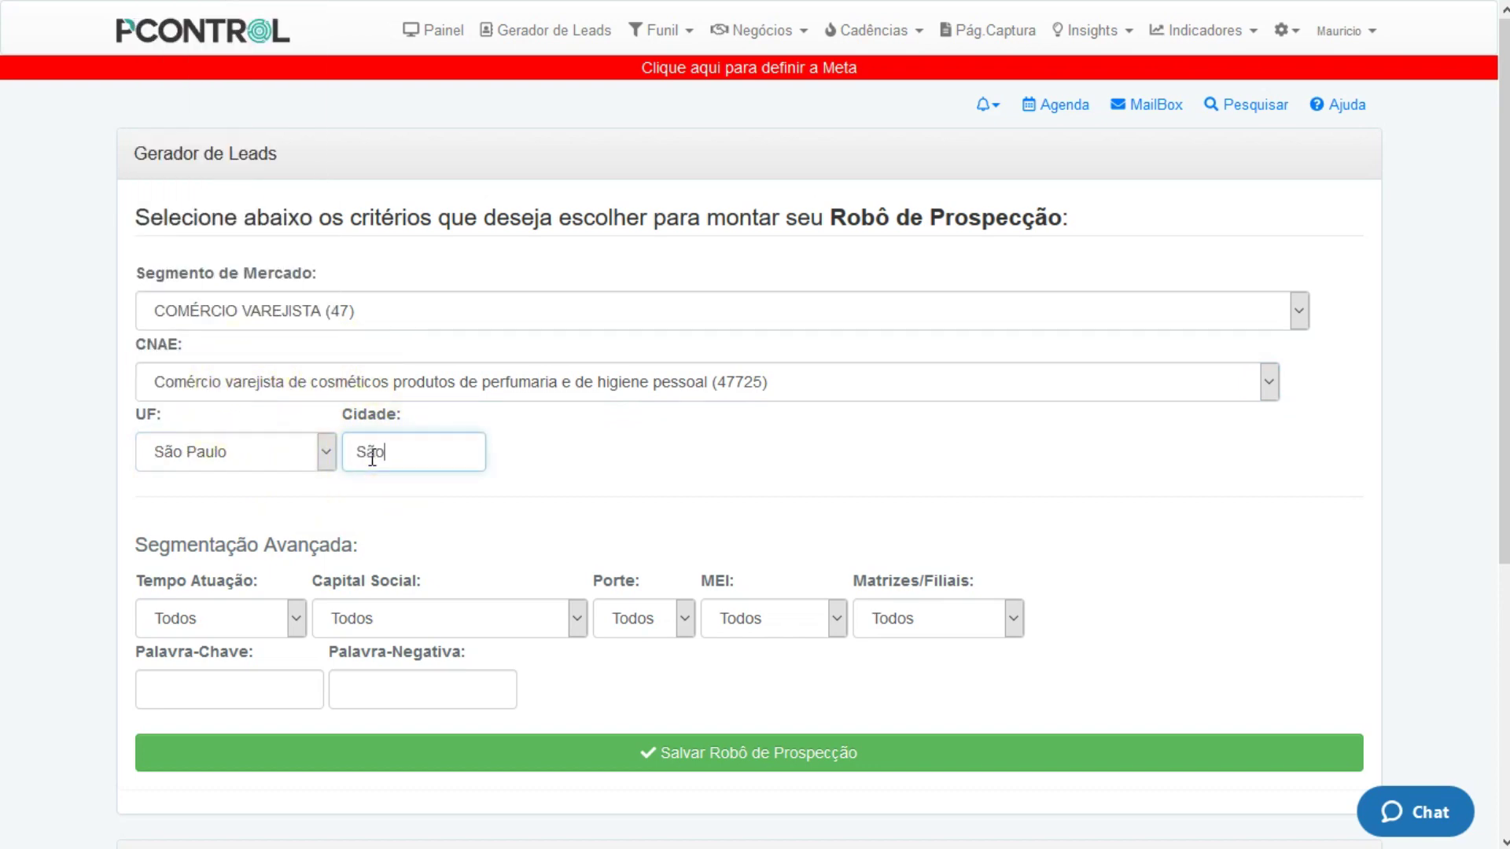
text( Paulo)
click(52, 472)
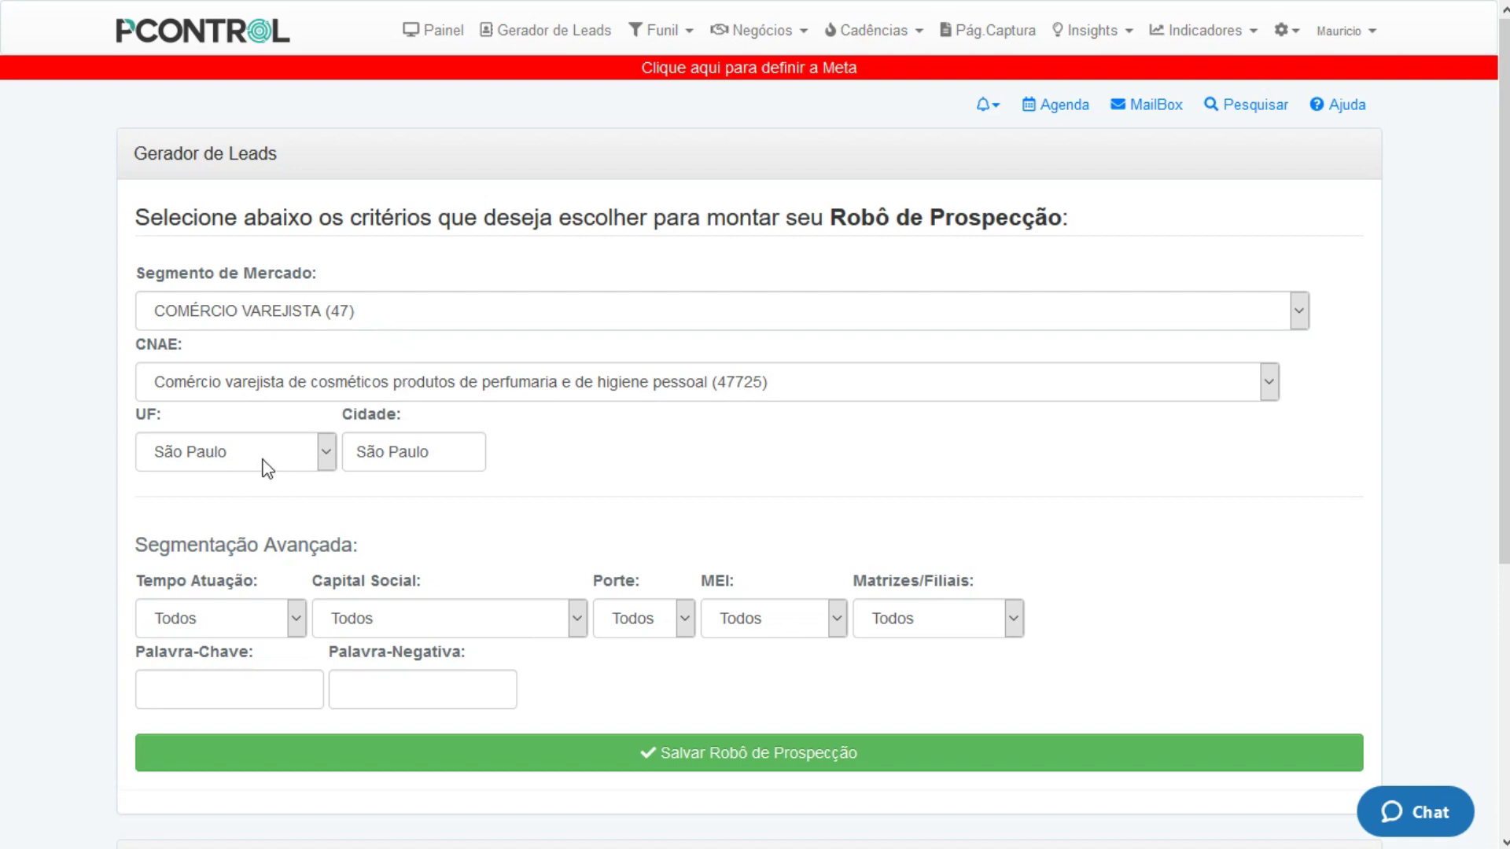
- Save the prospecting robot under the name Perfumaria and close the confirmation
click(678, 764)
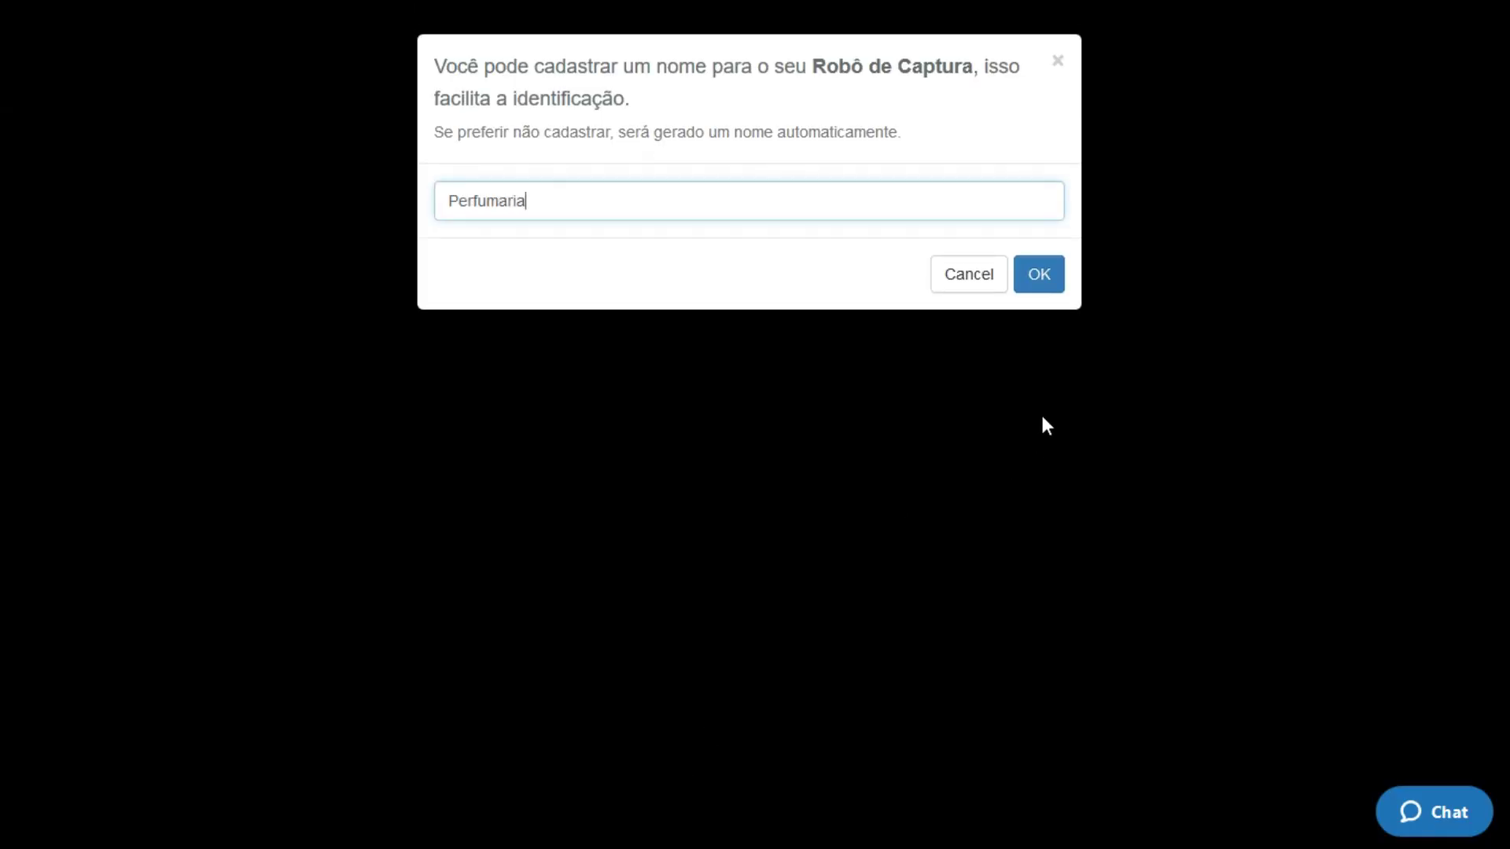
click(1055, 274)
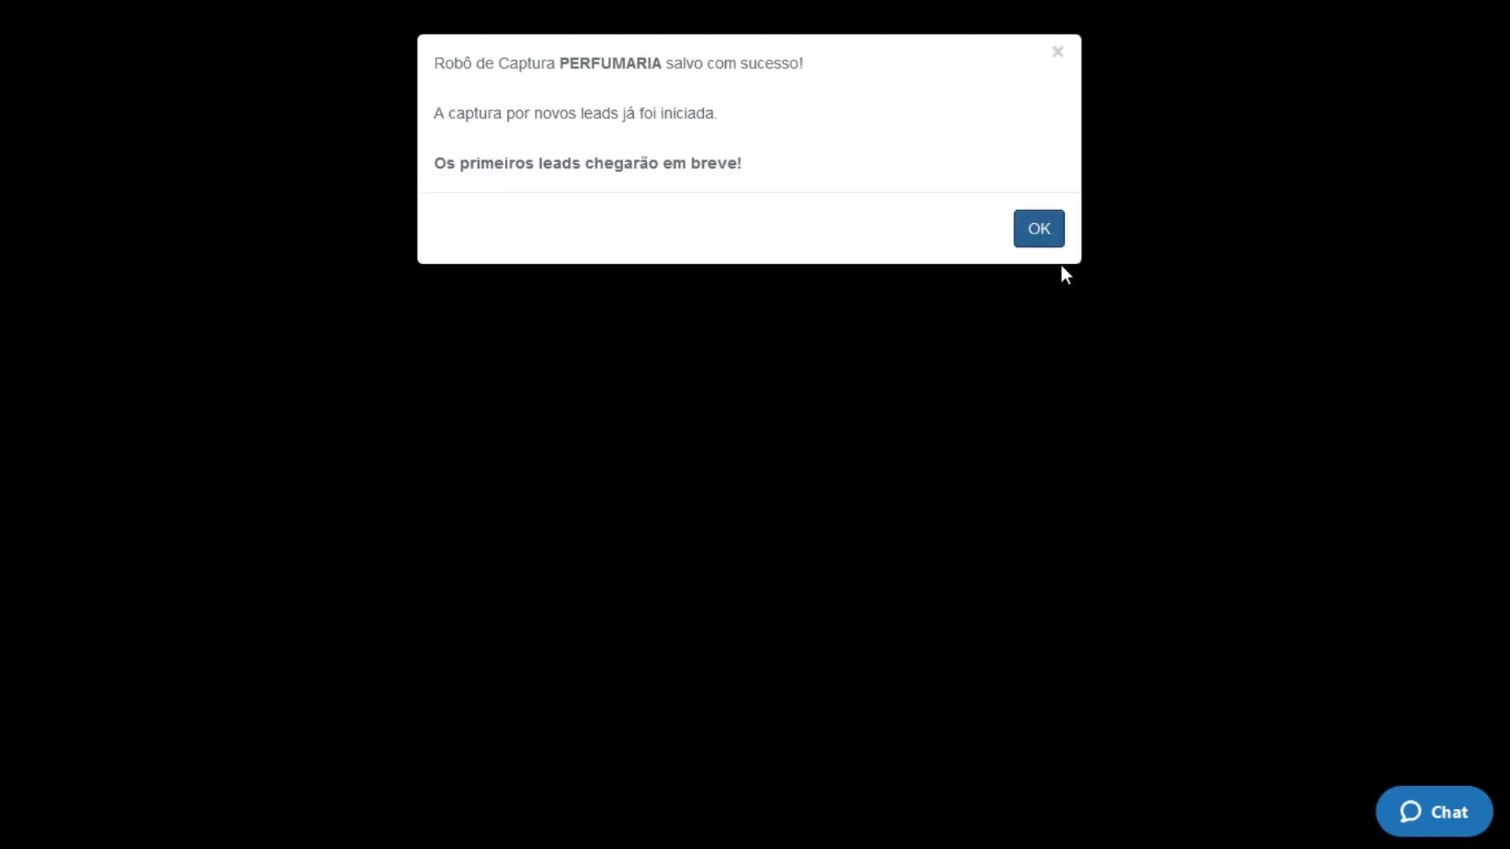
click(1044, 229)
- Examine the Perfumaria robot's status, saved criteria and available actions in the list of lead generation robots
drag(1504, 232, 1504, 417)
drag(1502, 236, 983, 606)
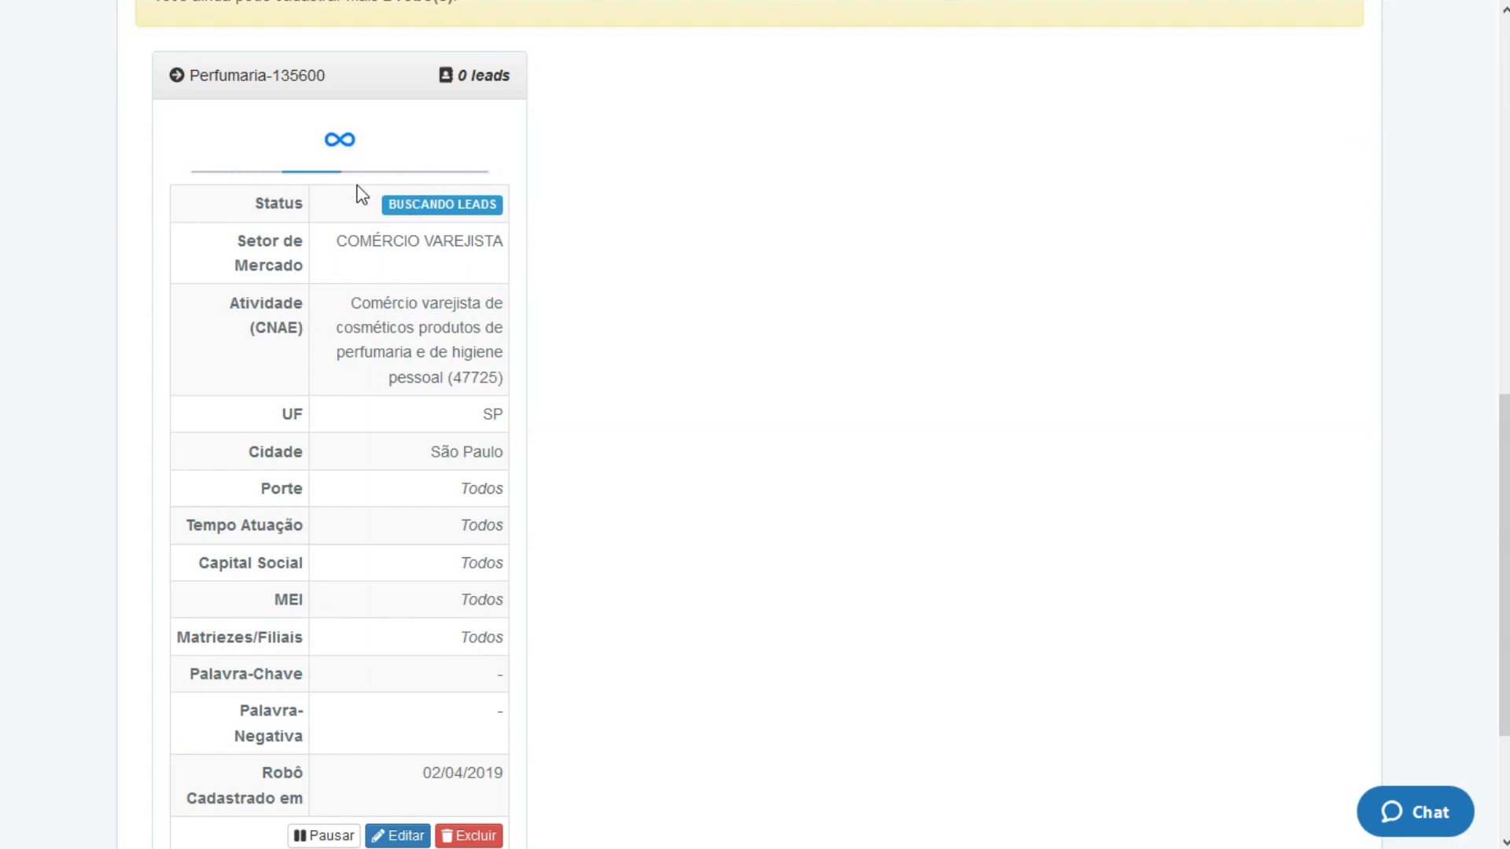
click(593, 291)
scroll(596, 295, down, 1)
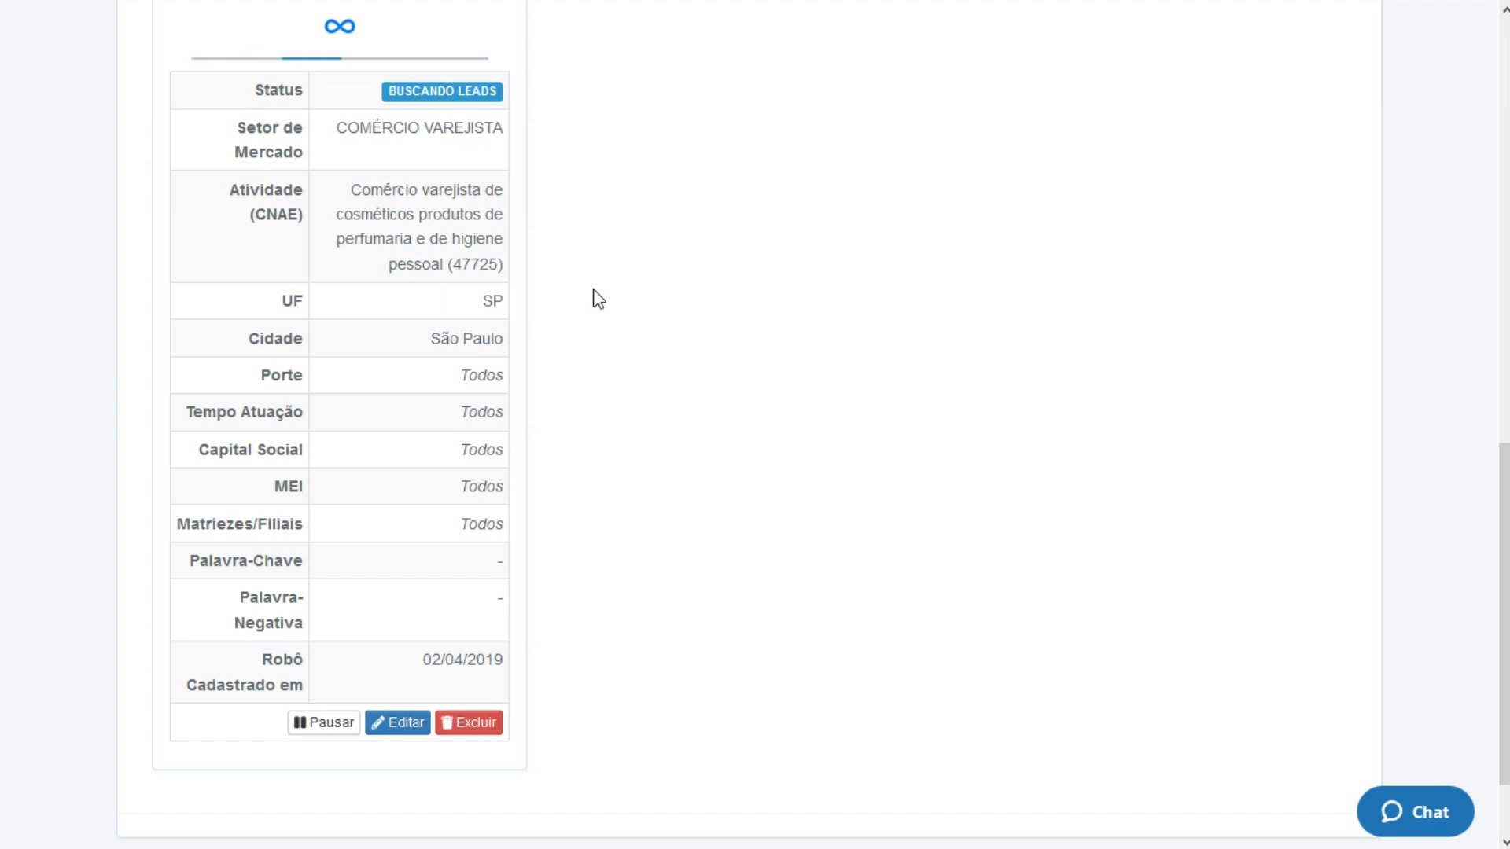
scroll(595, 297, up, 1)
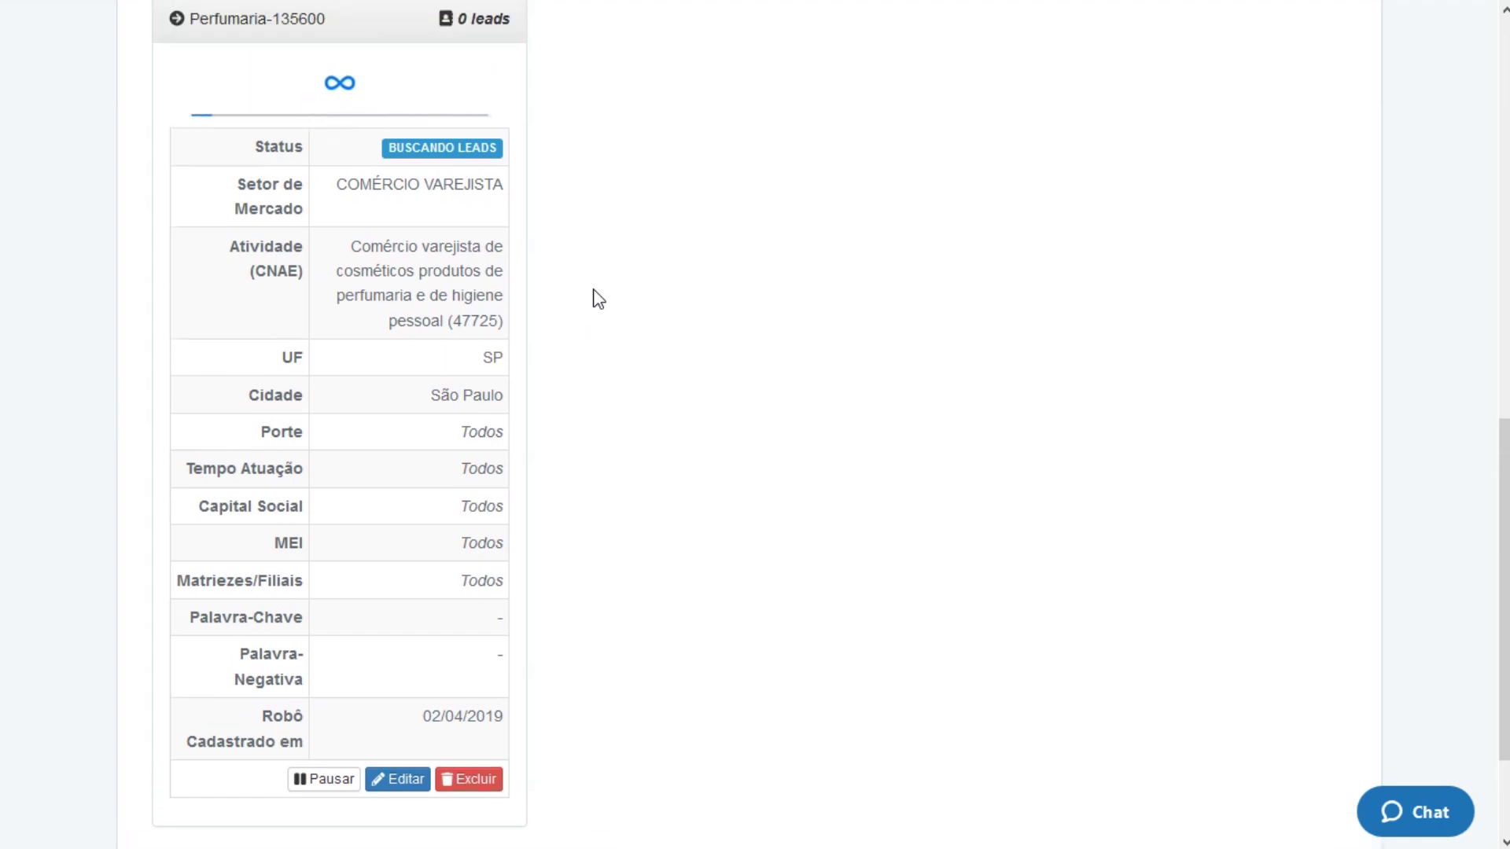
scroll(598, 297, up, 8)
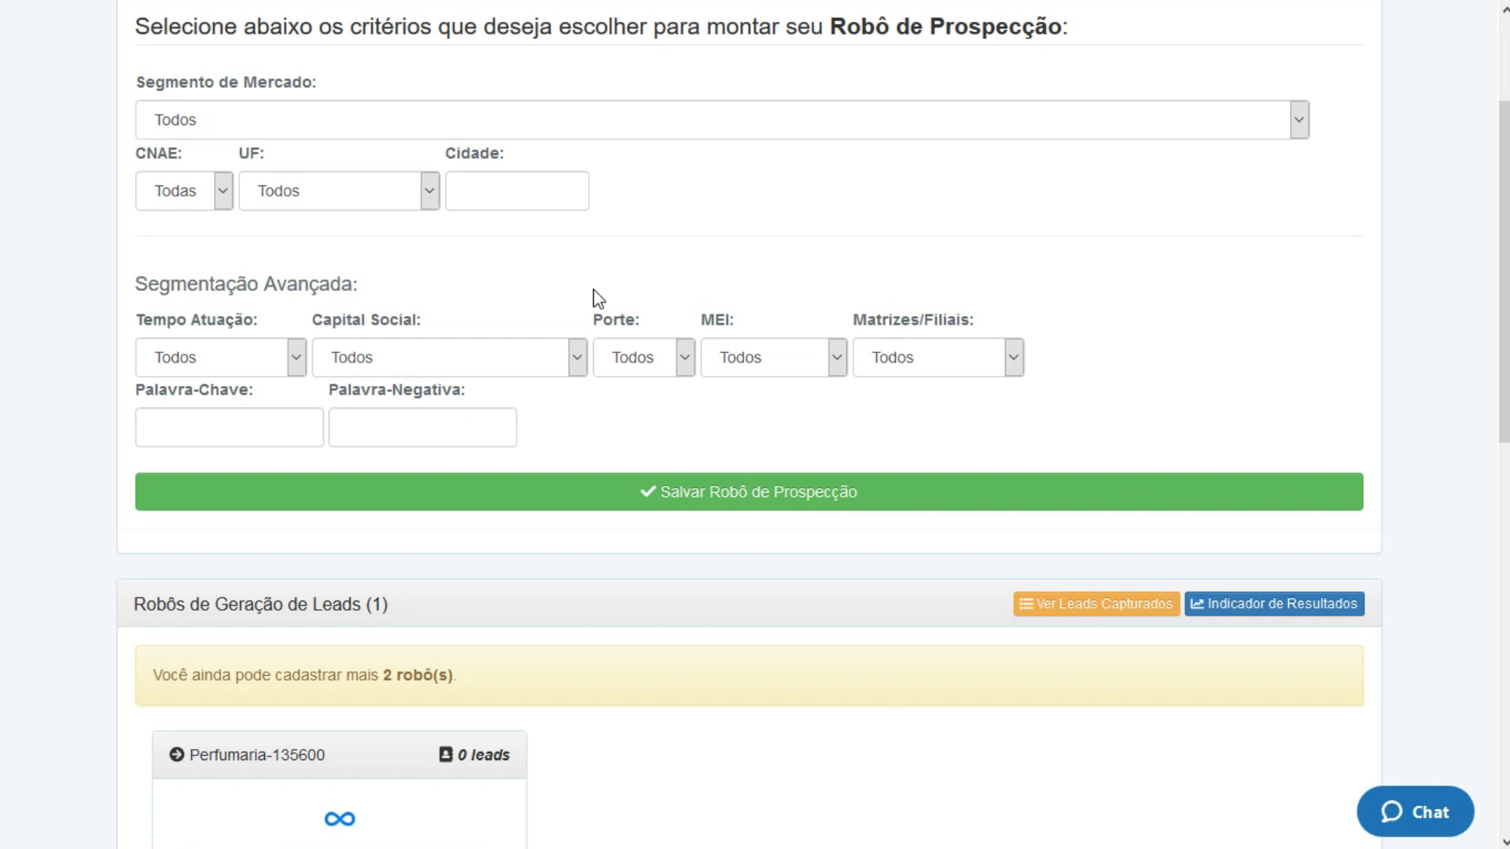
scroll(598, 298, up, 1)
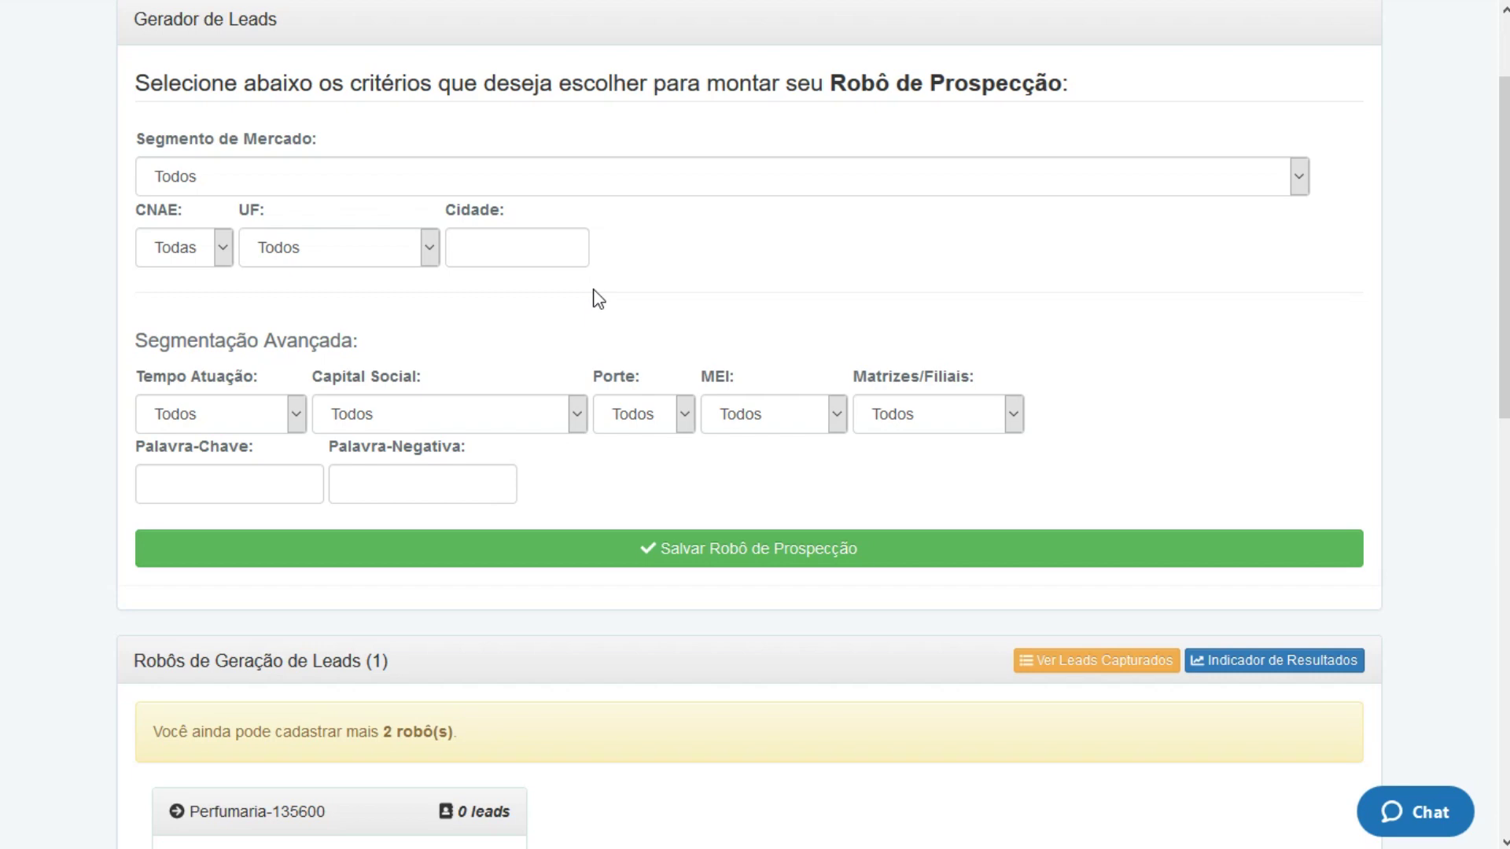
scroll(598, 298, down, 8)
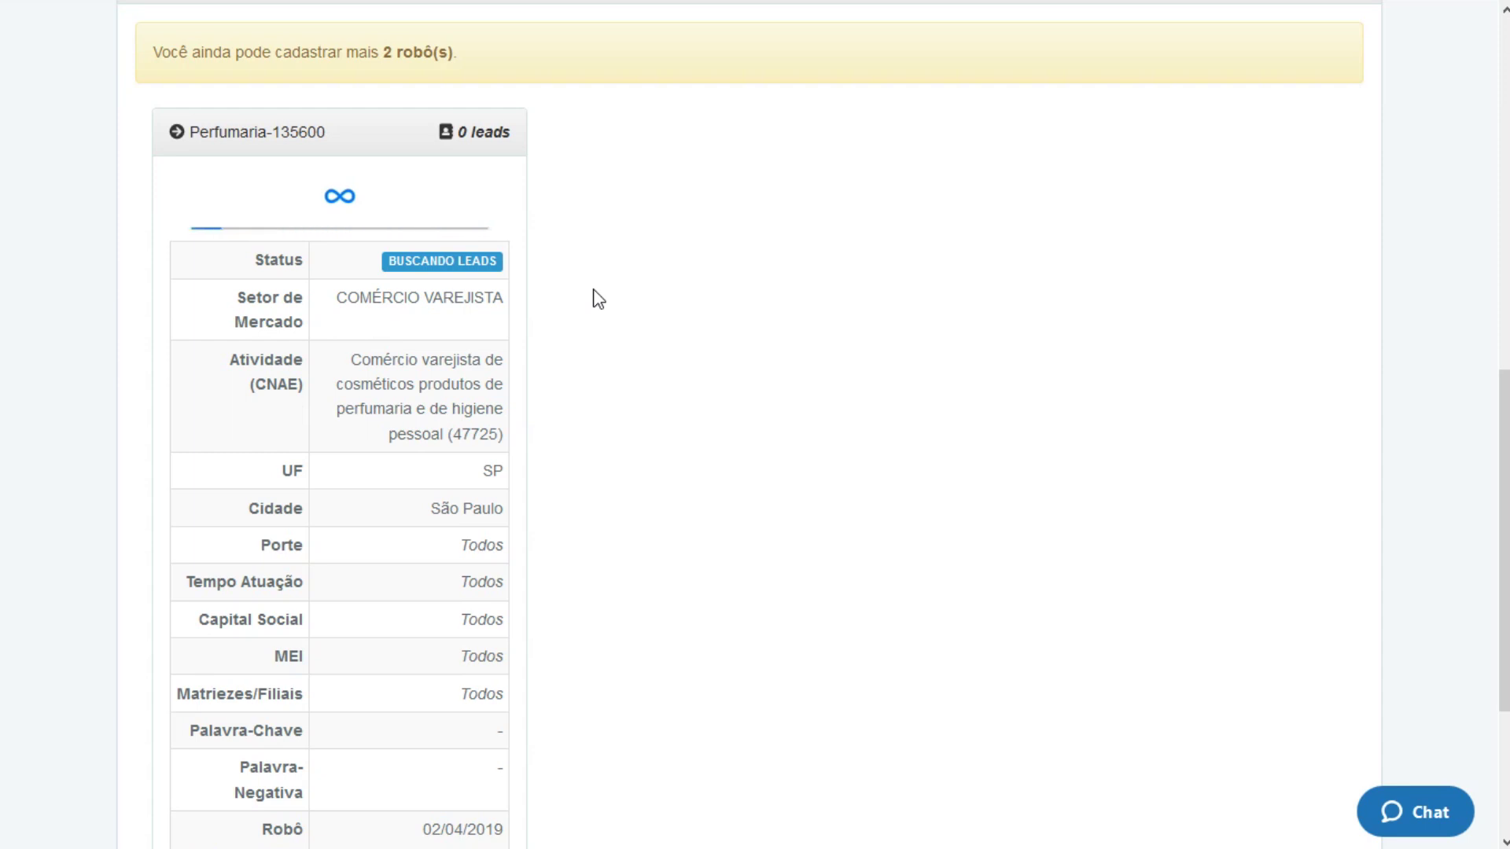
scroll(597, 299, up, 4)
scroll(594, 290, up, 4)
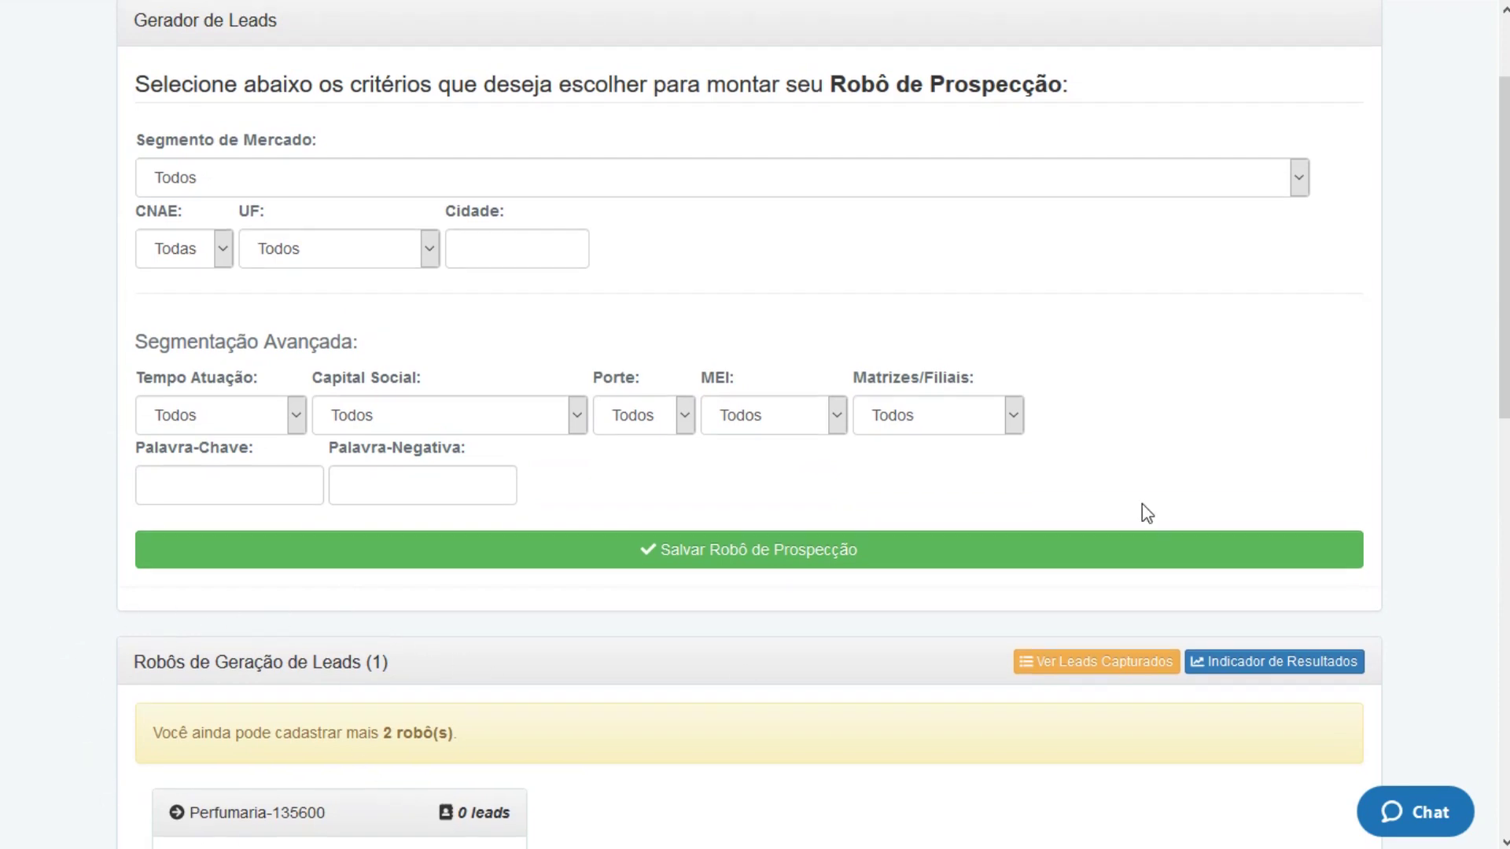
- Open the robots' results indicator and filter the daily lead captures for Abril 2019
scroll(1140, 510, up, 1)
scroll(1141, 505, down, 4)
scroll(1142, 503, down, 1)
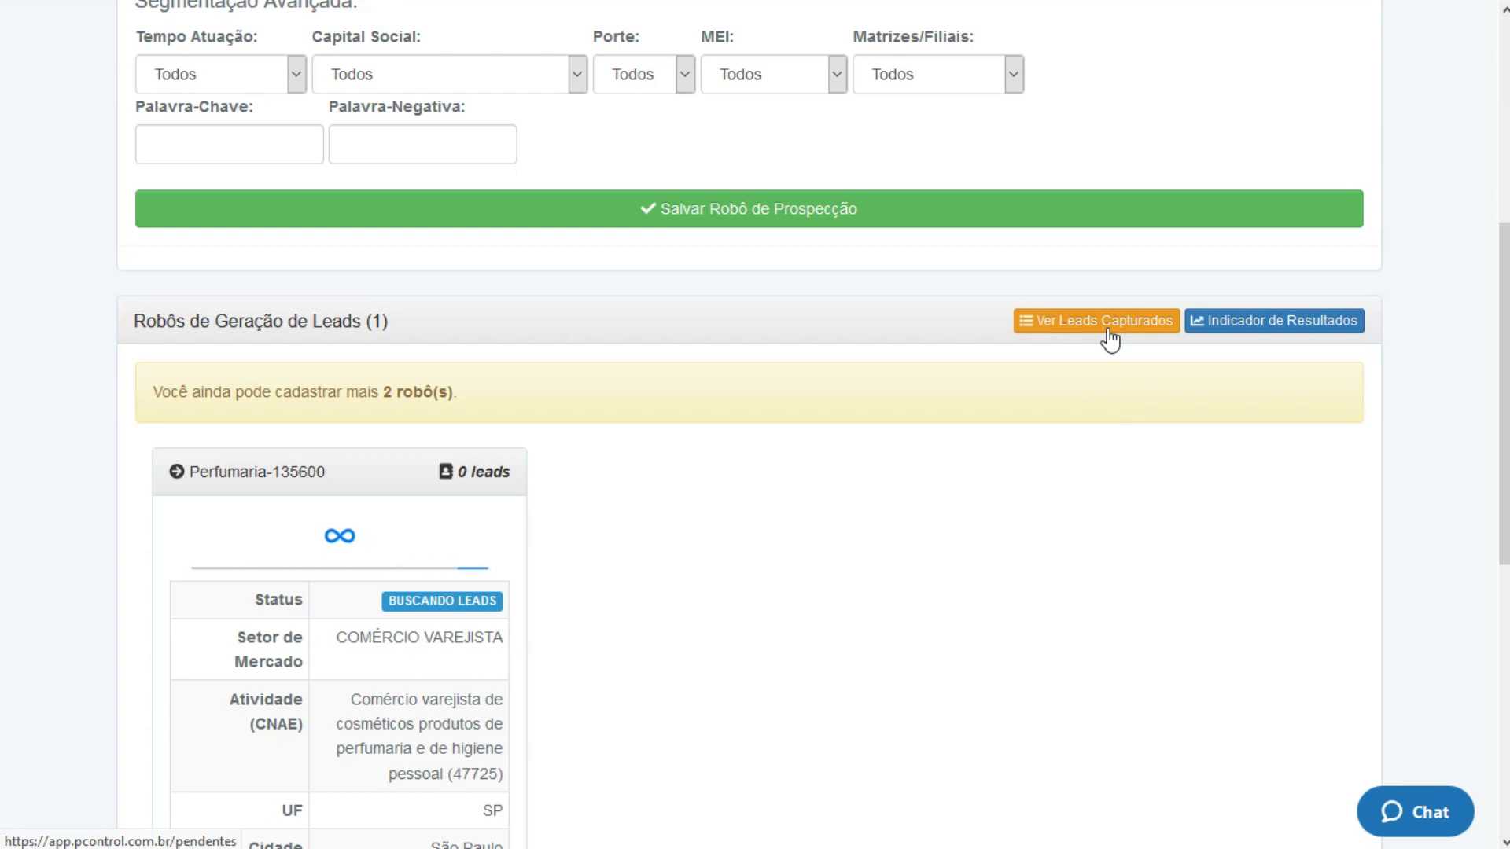
click(1264, 338)
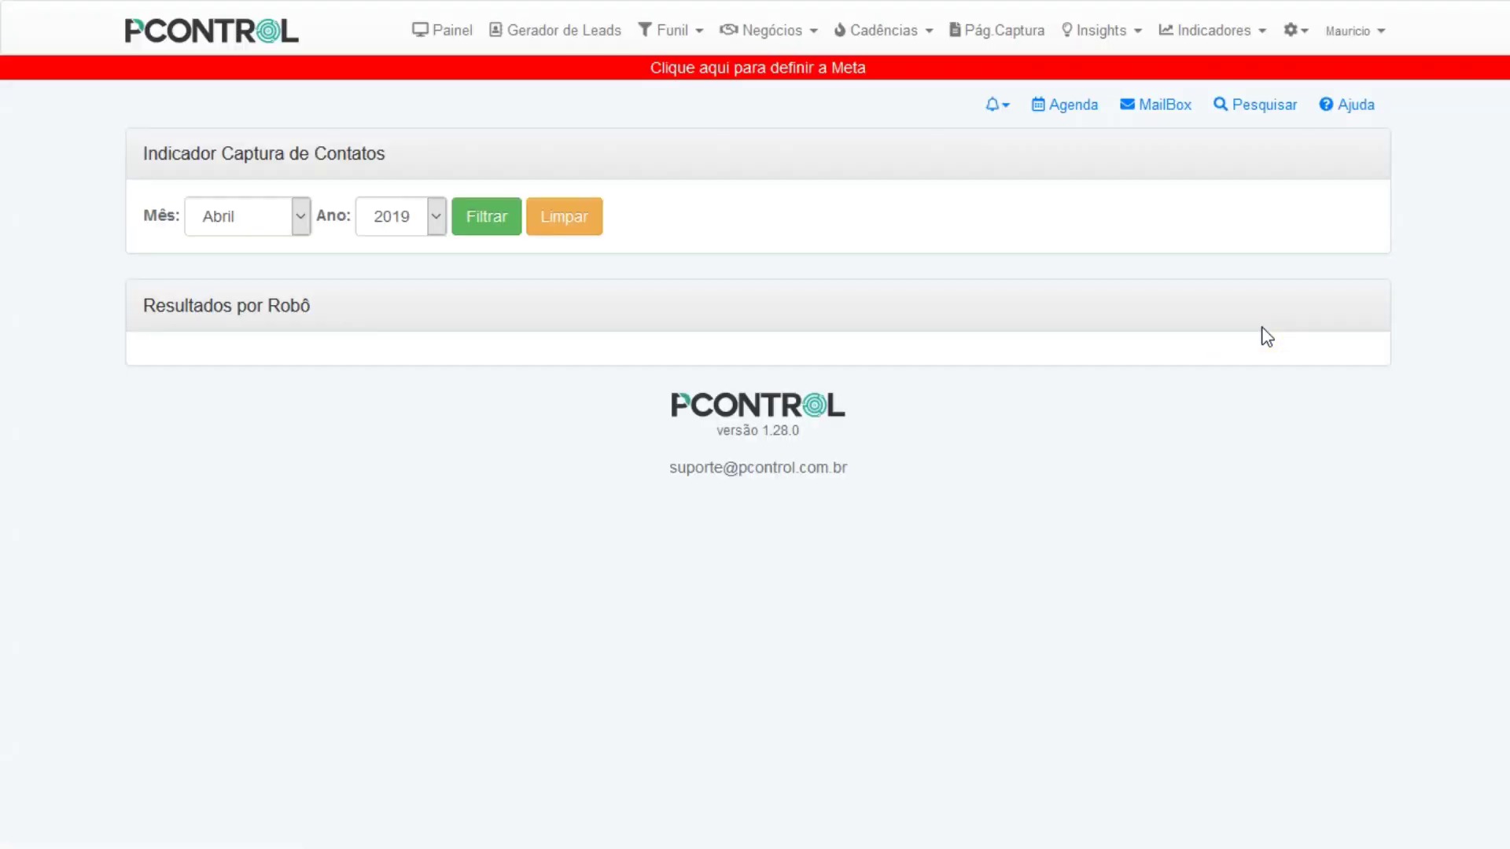
click(483, 230)
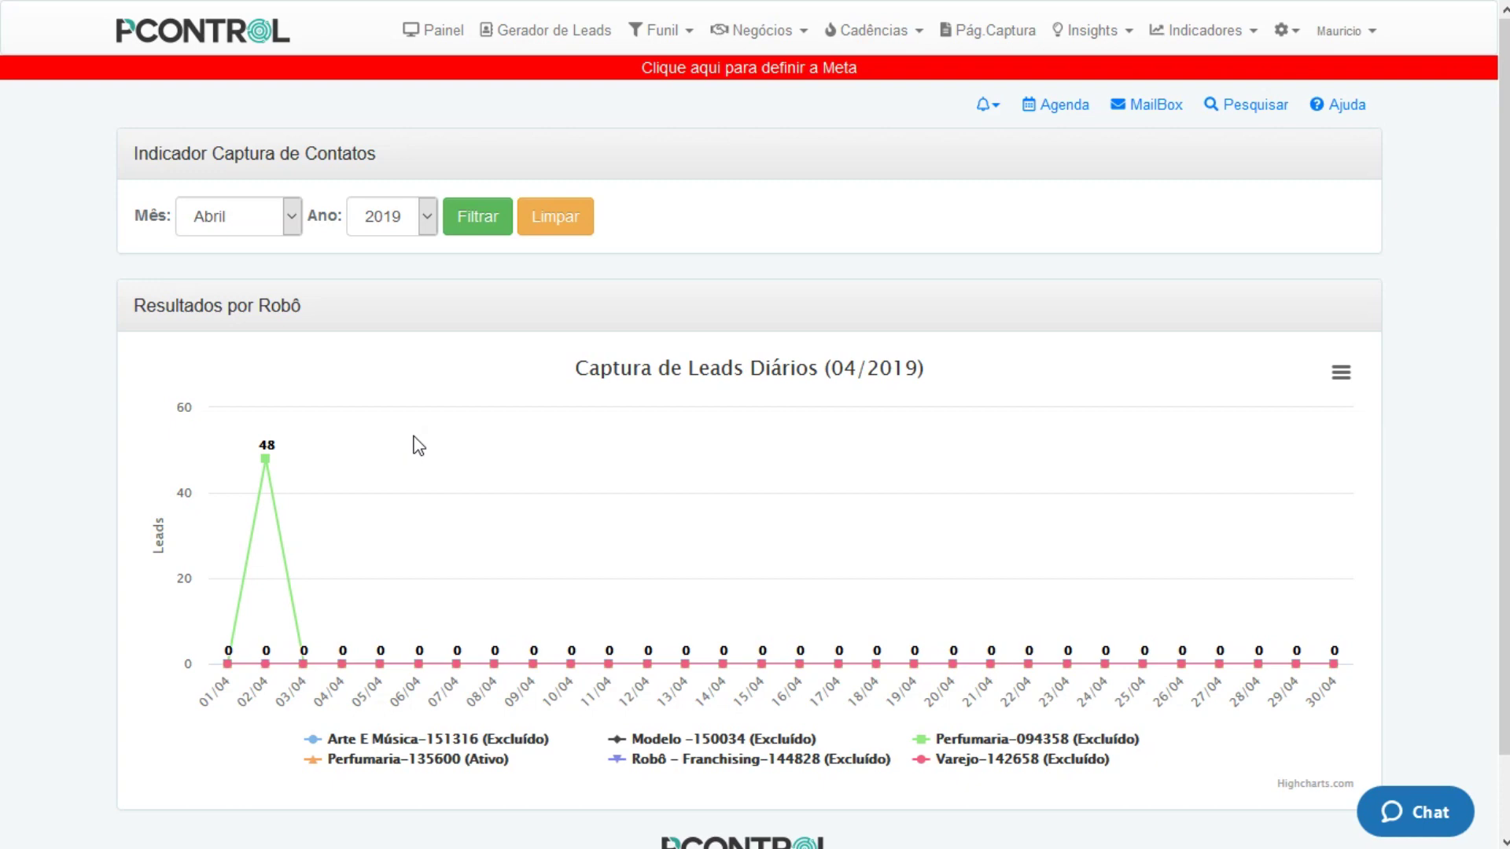
- Filter the robots' daily lead capture chart for Favereiro 2019 and, after reviewing it, for Março 2019
click(291, 220)
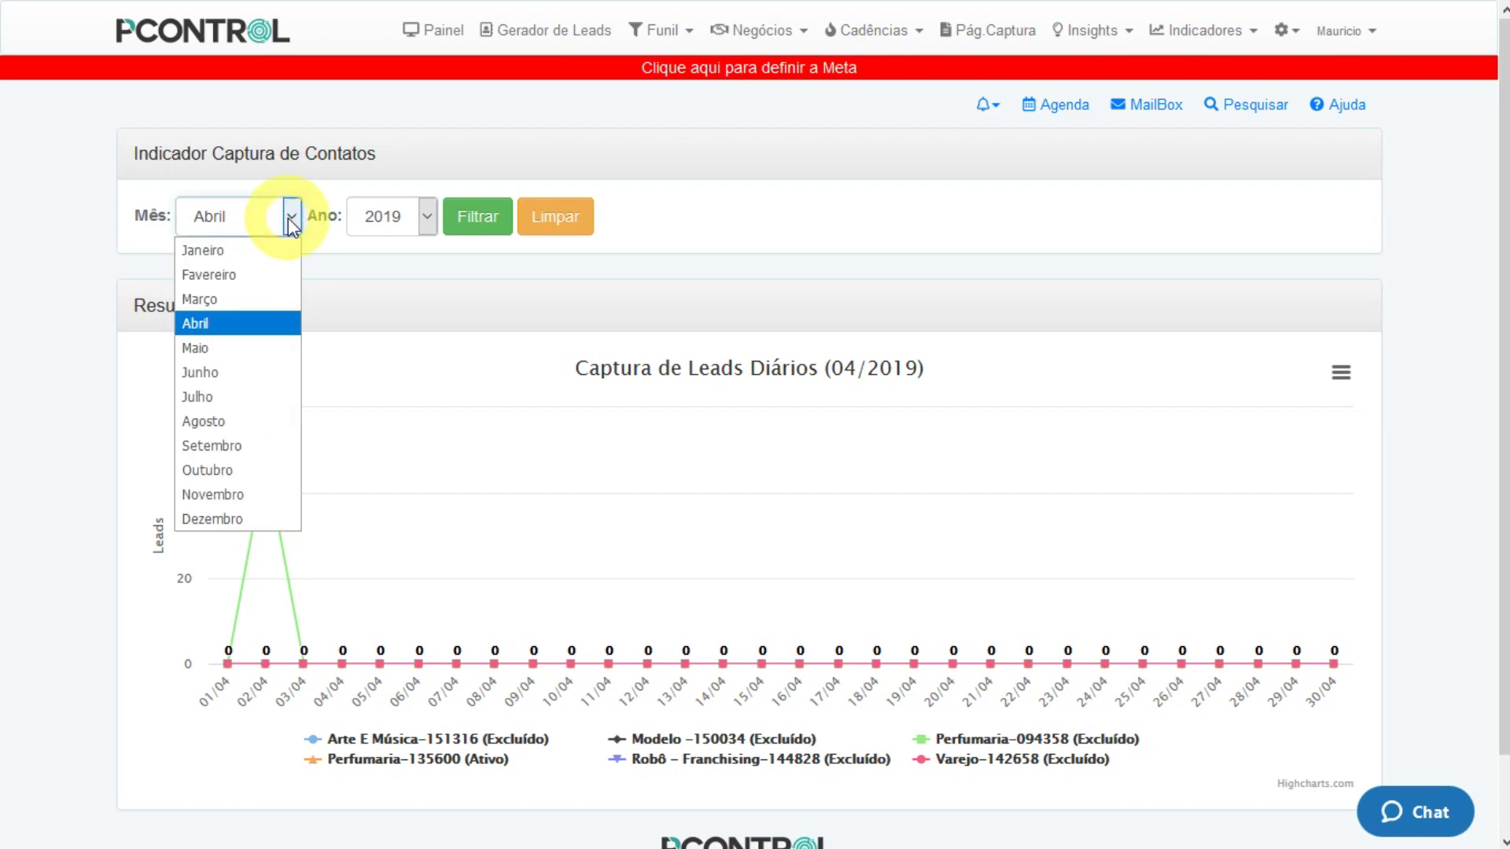
click(247, 277)
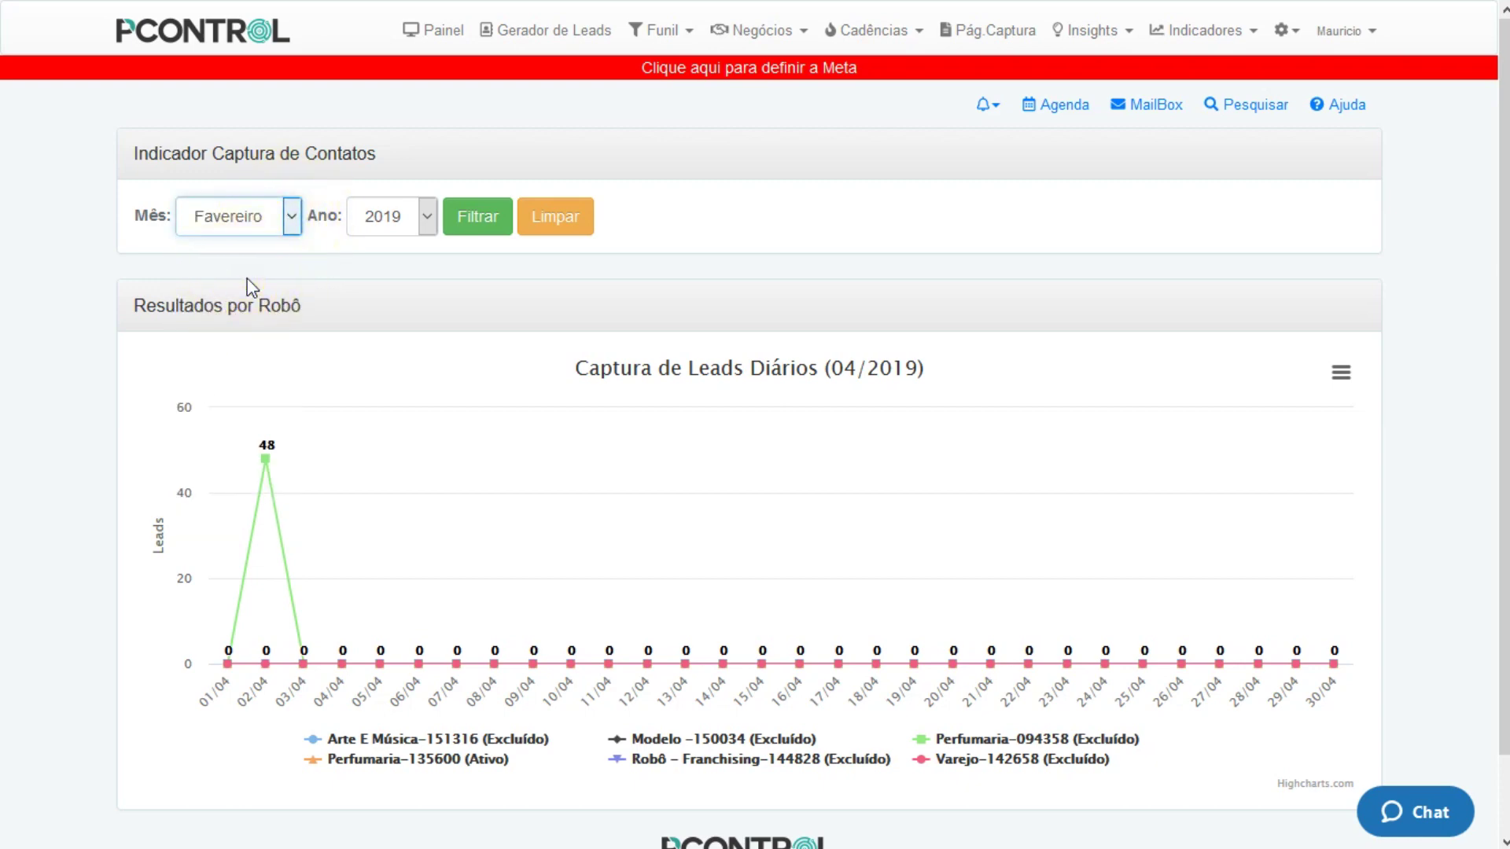
click(489, 226)
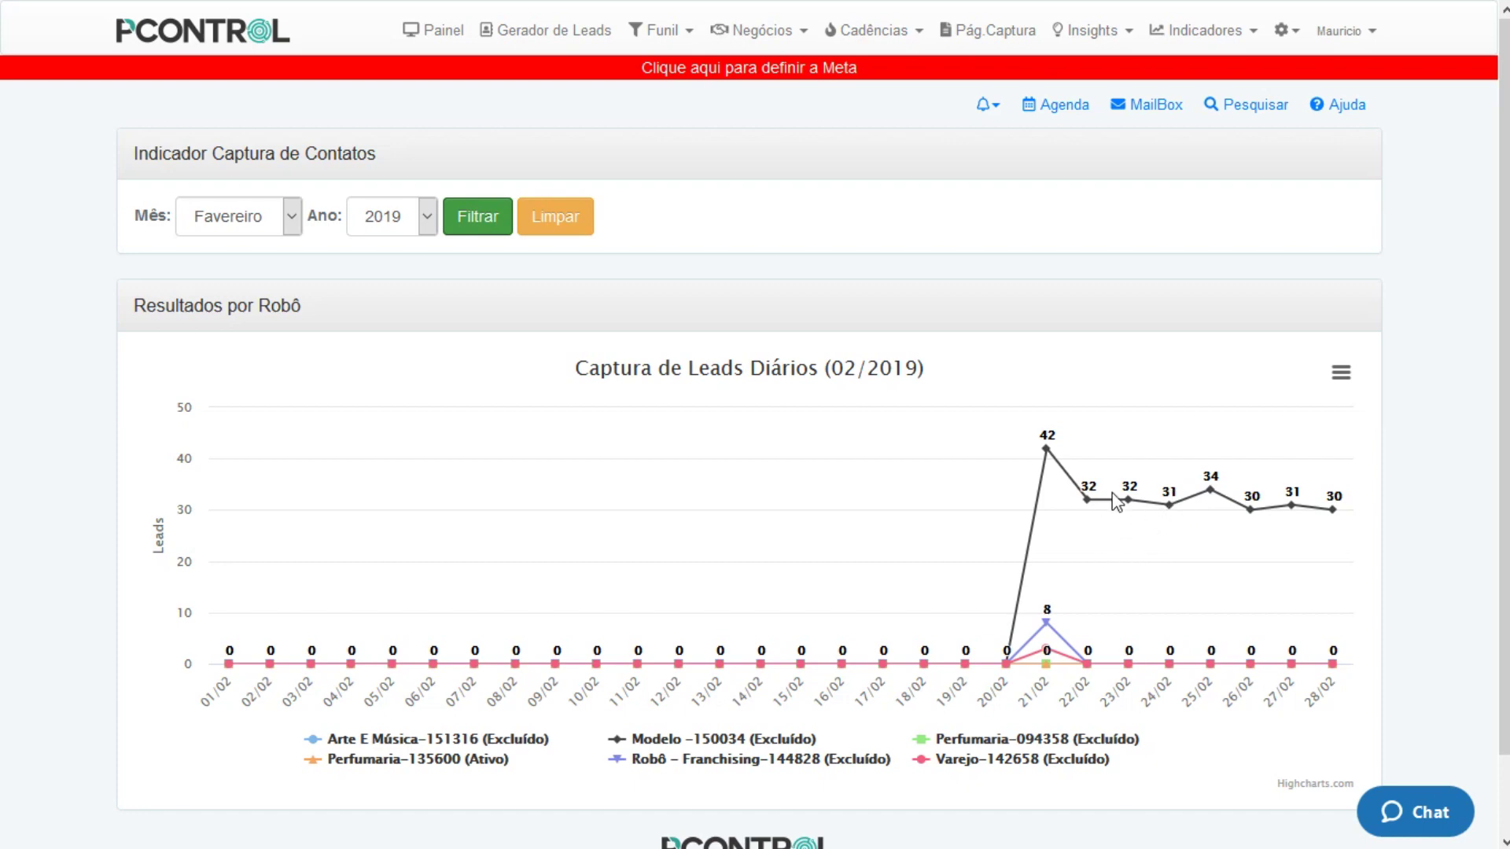
click(288, 216)
click(242, 300)
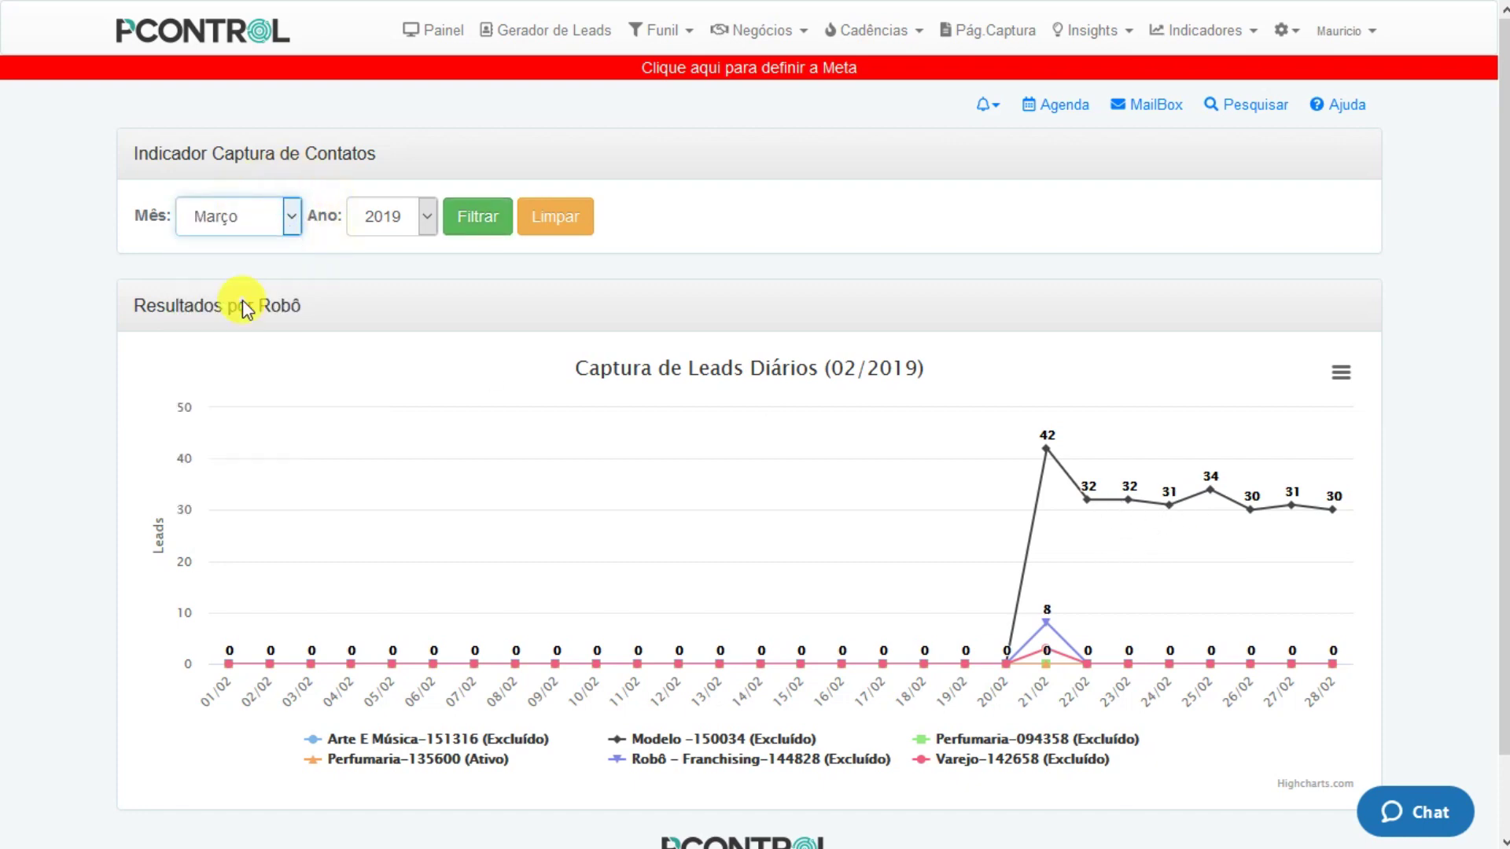
click(477, 223)
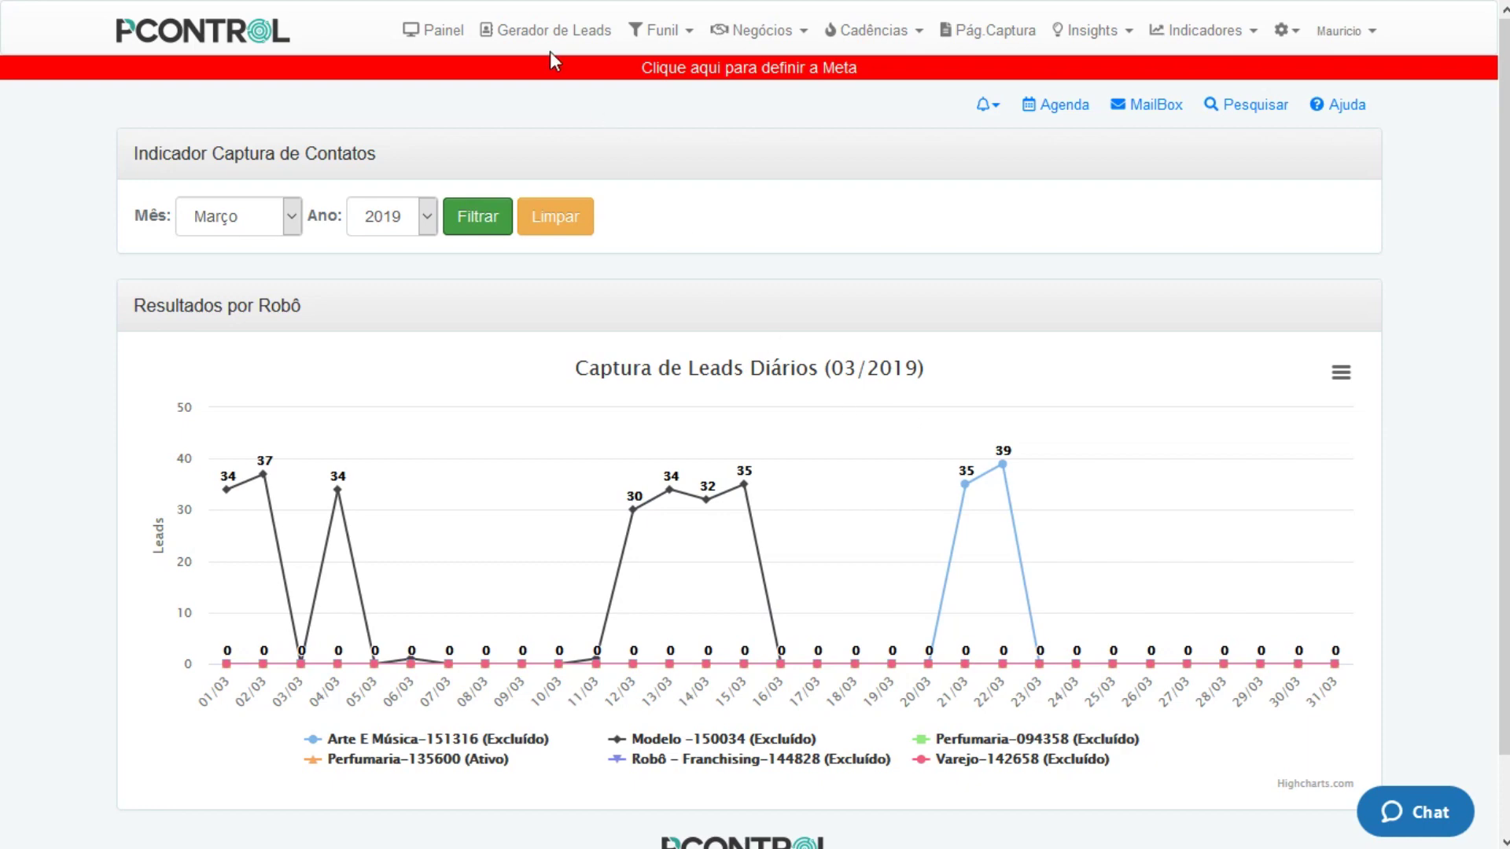
- Return to the lead generator, open the captured leads from the robots section, and examine the list's status and data columns
click(543, 31)
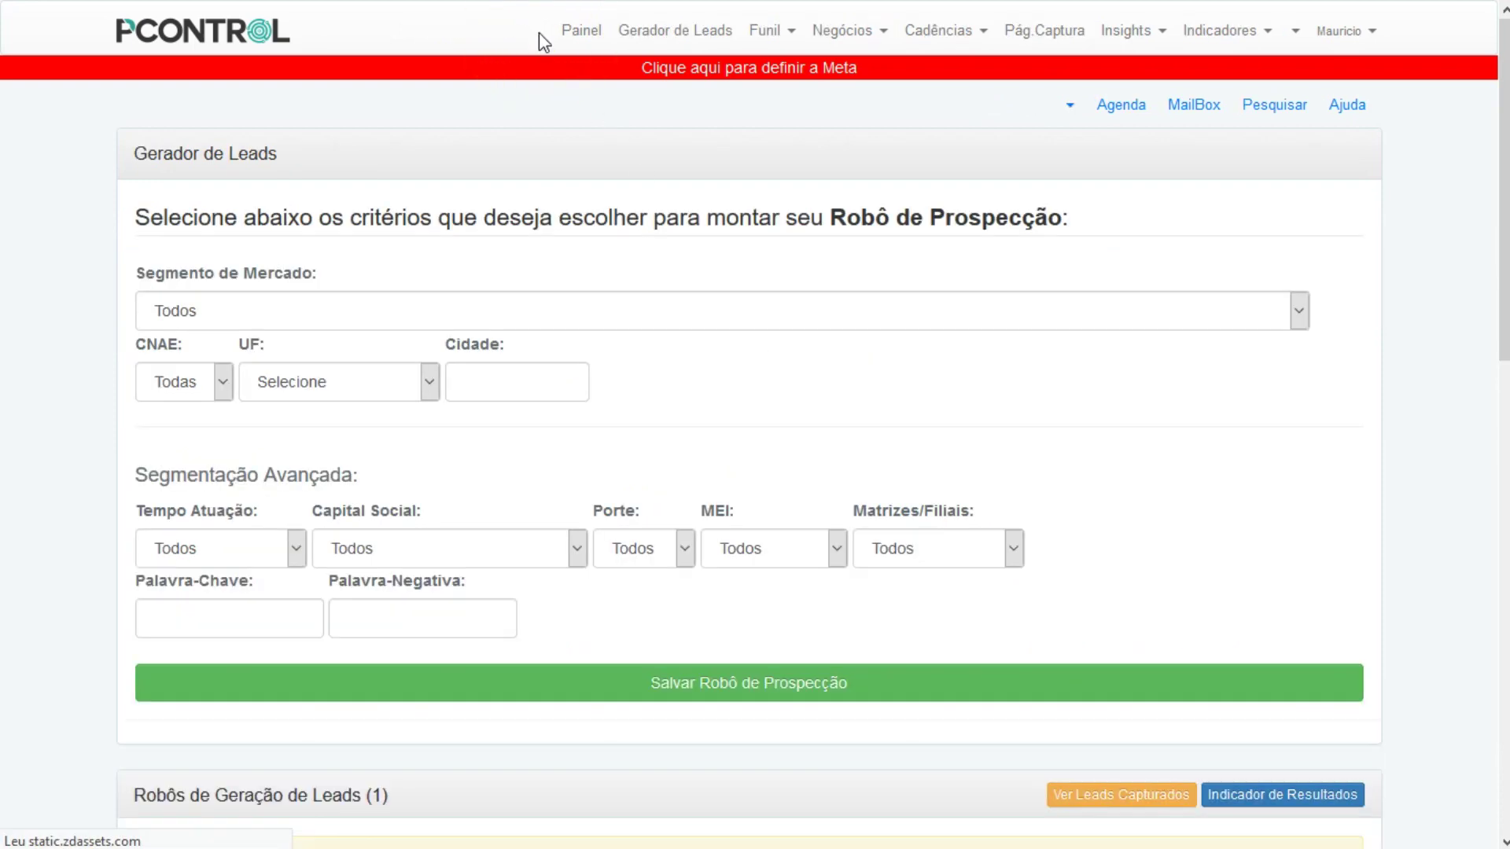
scroll(910, 320, down, 5)
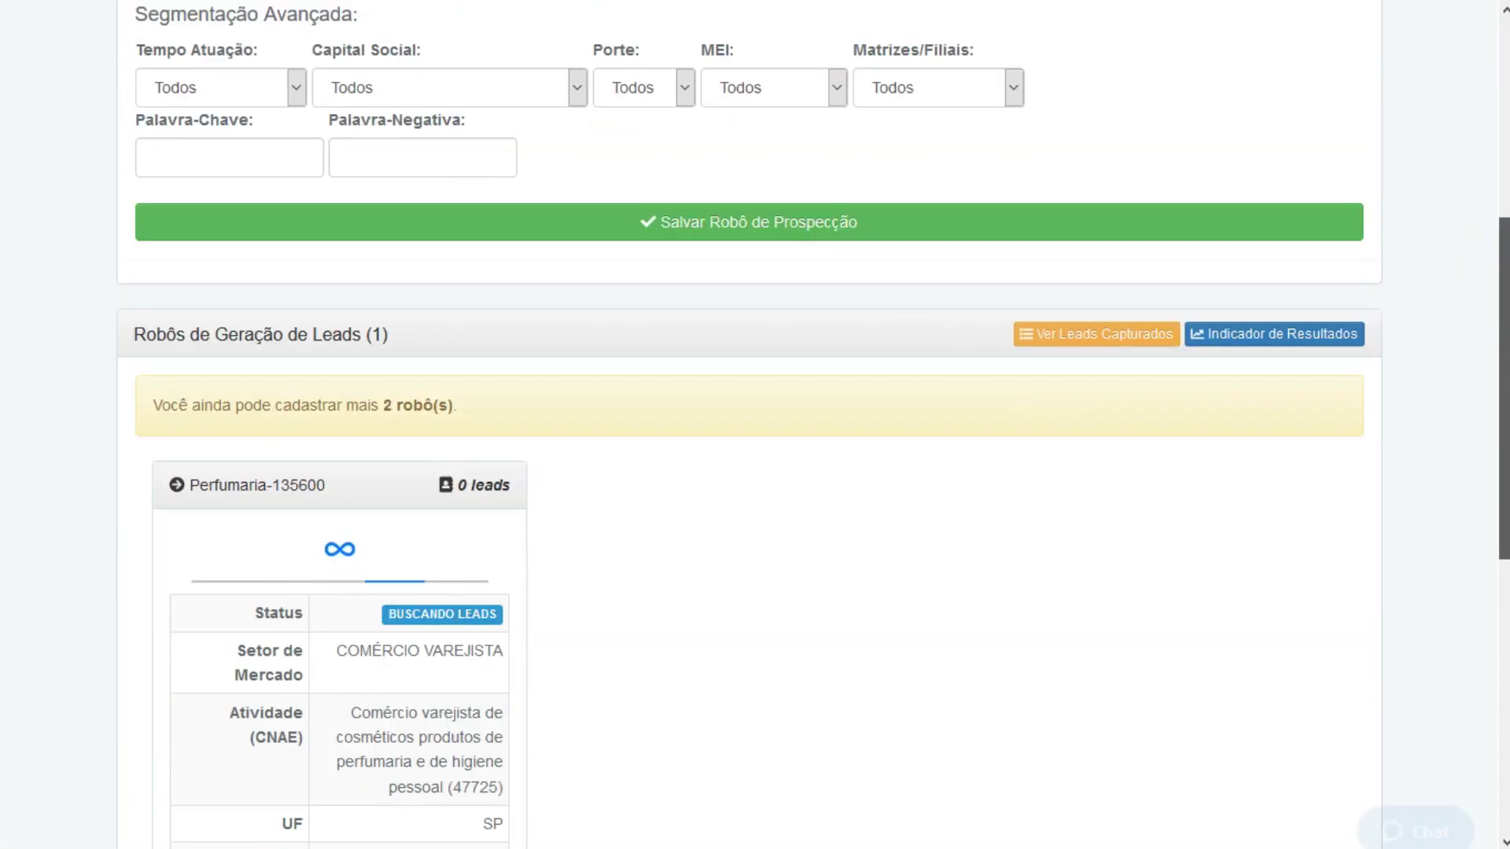
scroll(755, 425, down, 2)
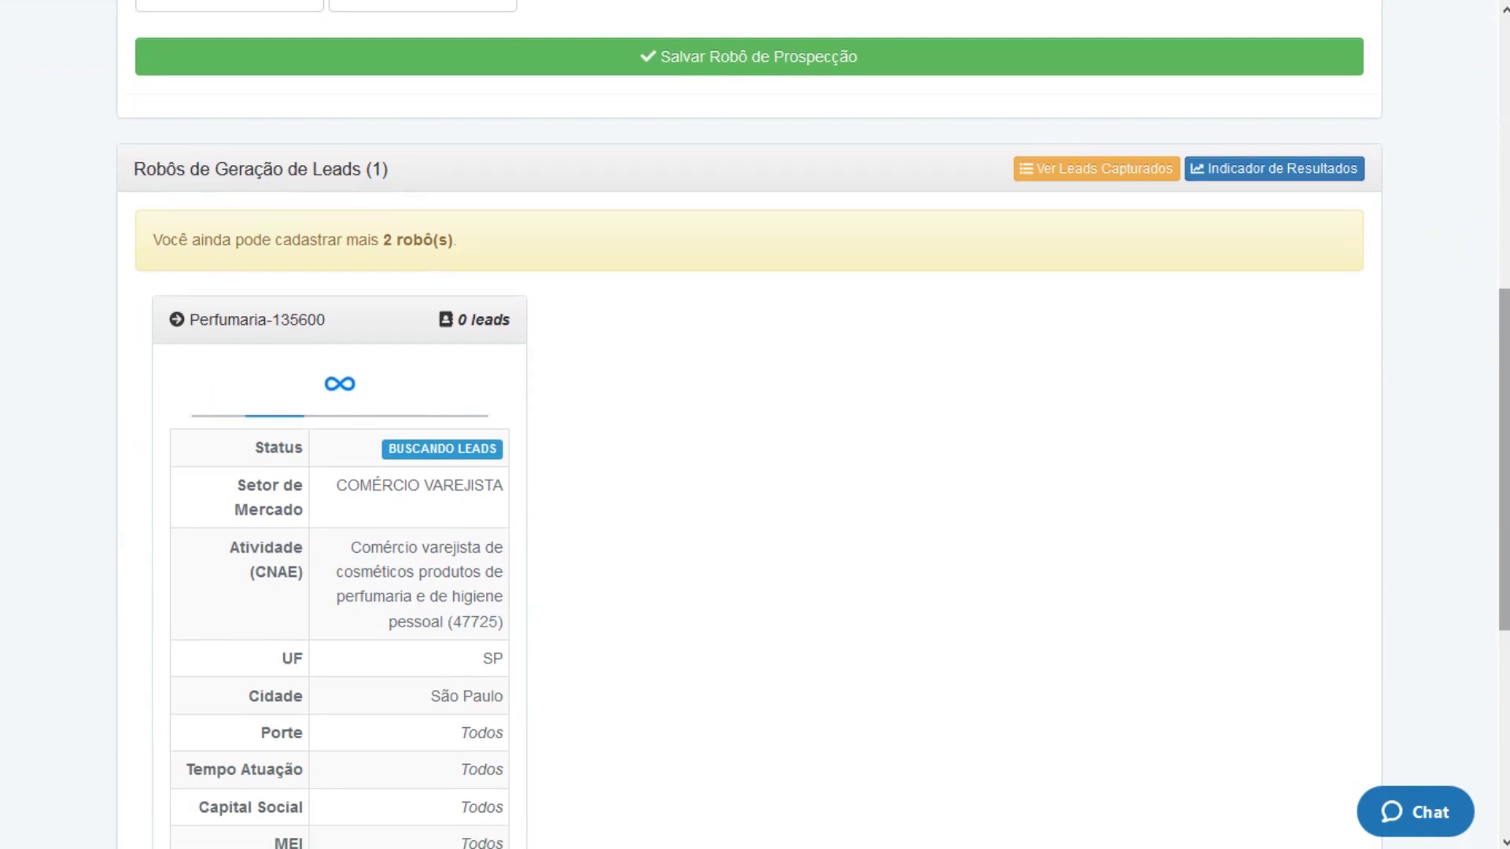
click(1077, 180)
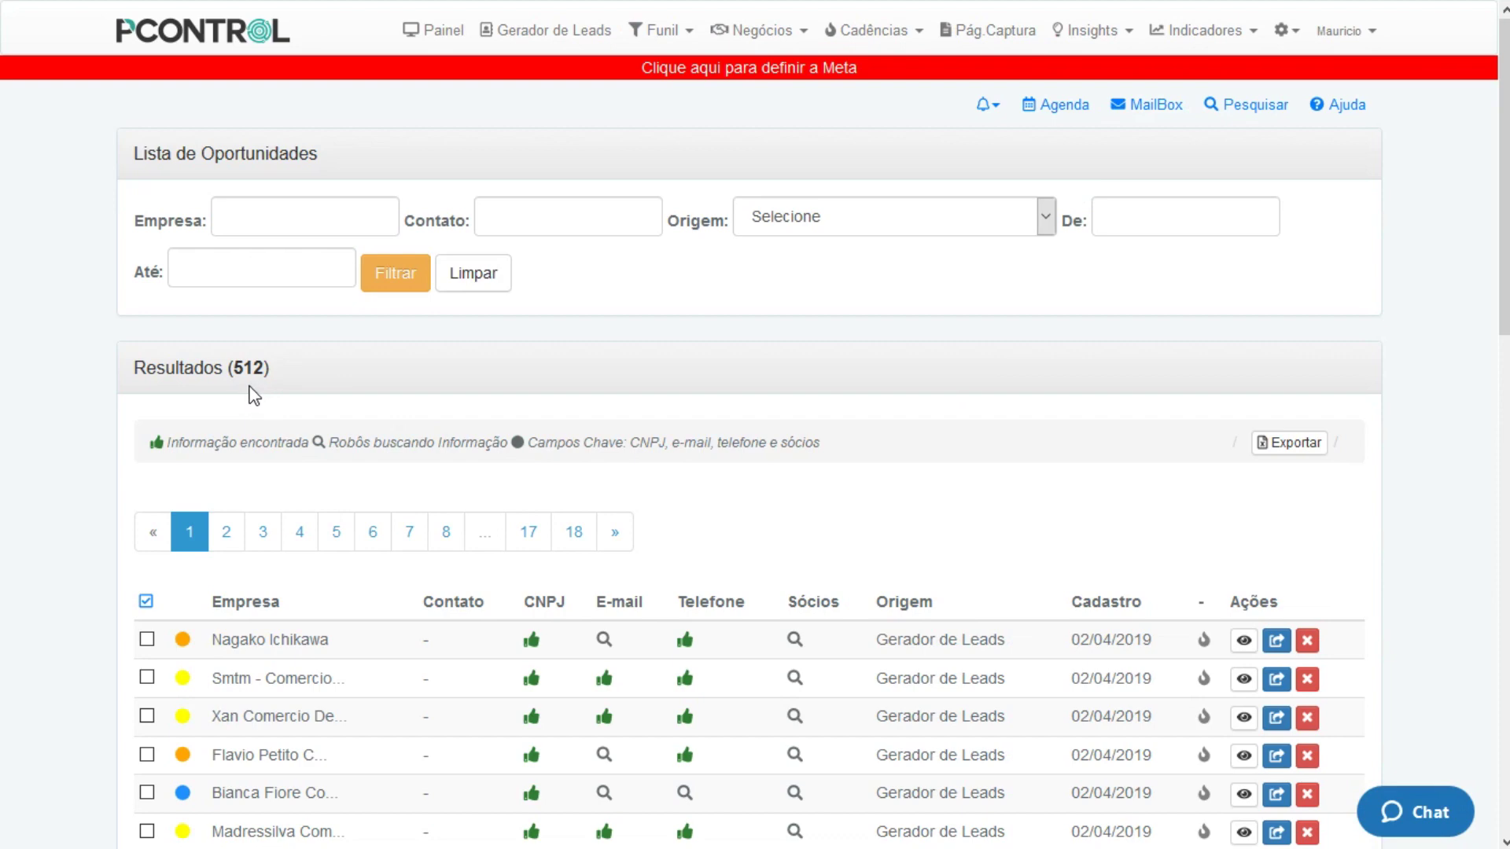
drag(1504, 197, 1503, 345)
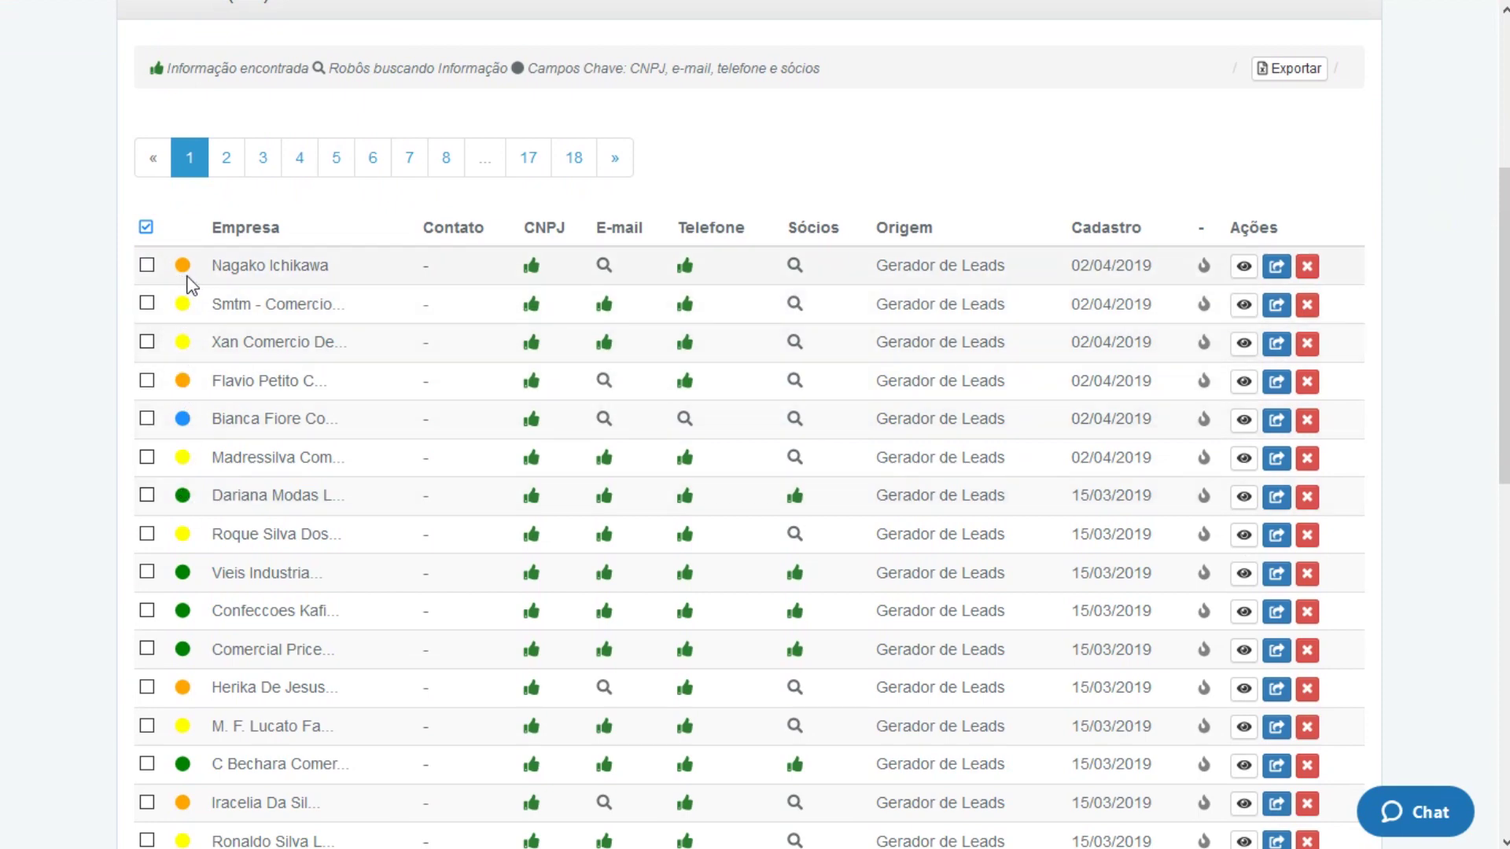
mouse_move(191, 271)
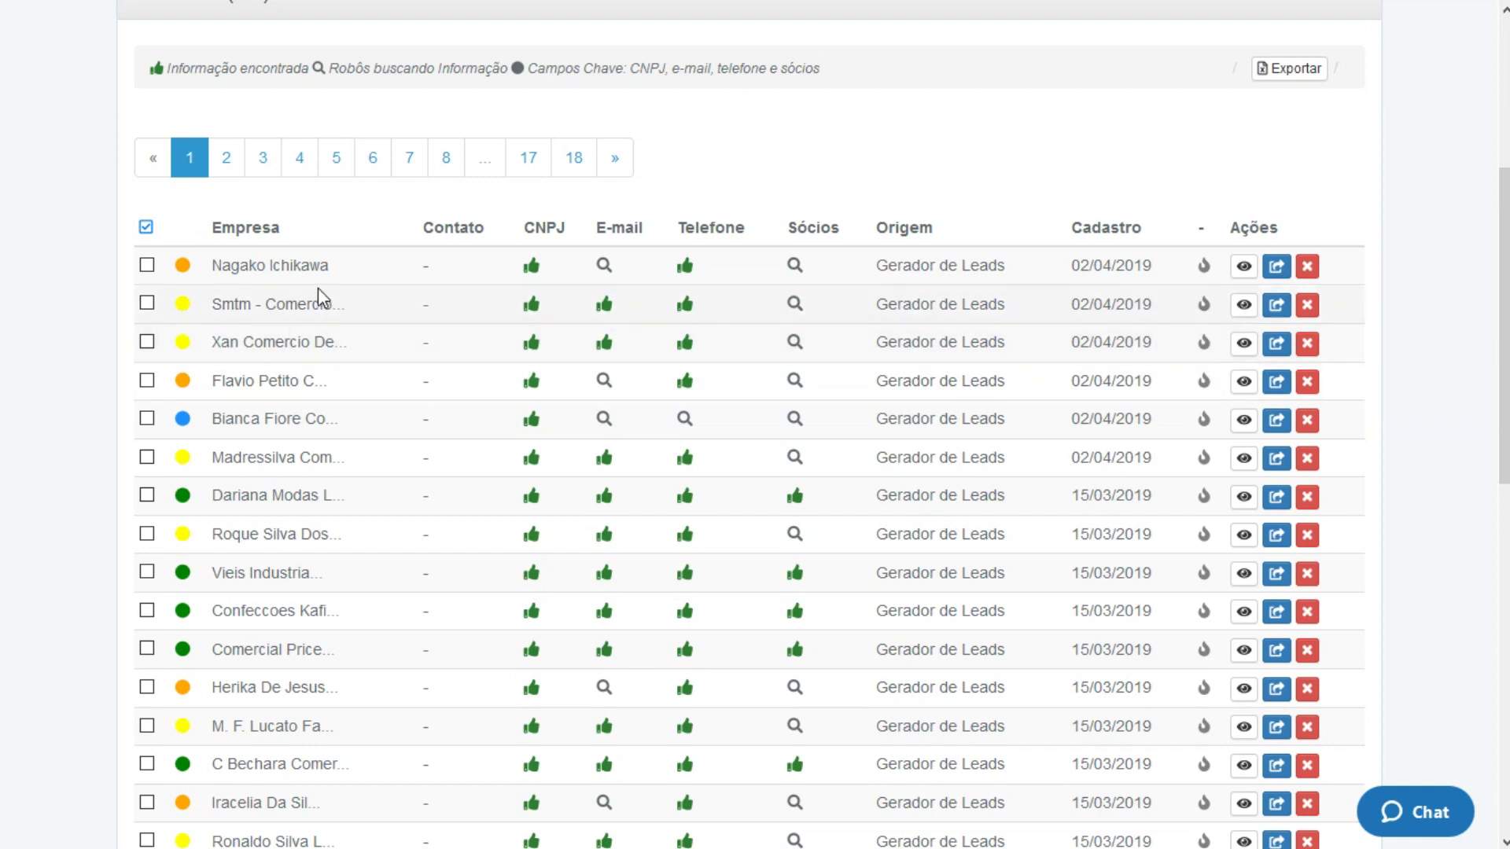
mouse_move(526, 280)
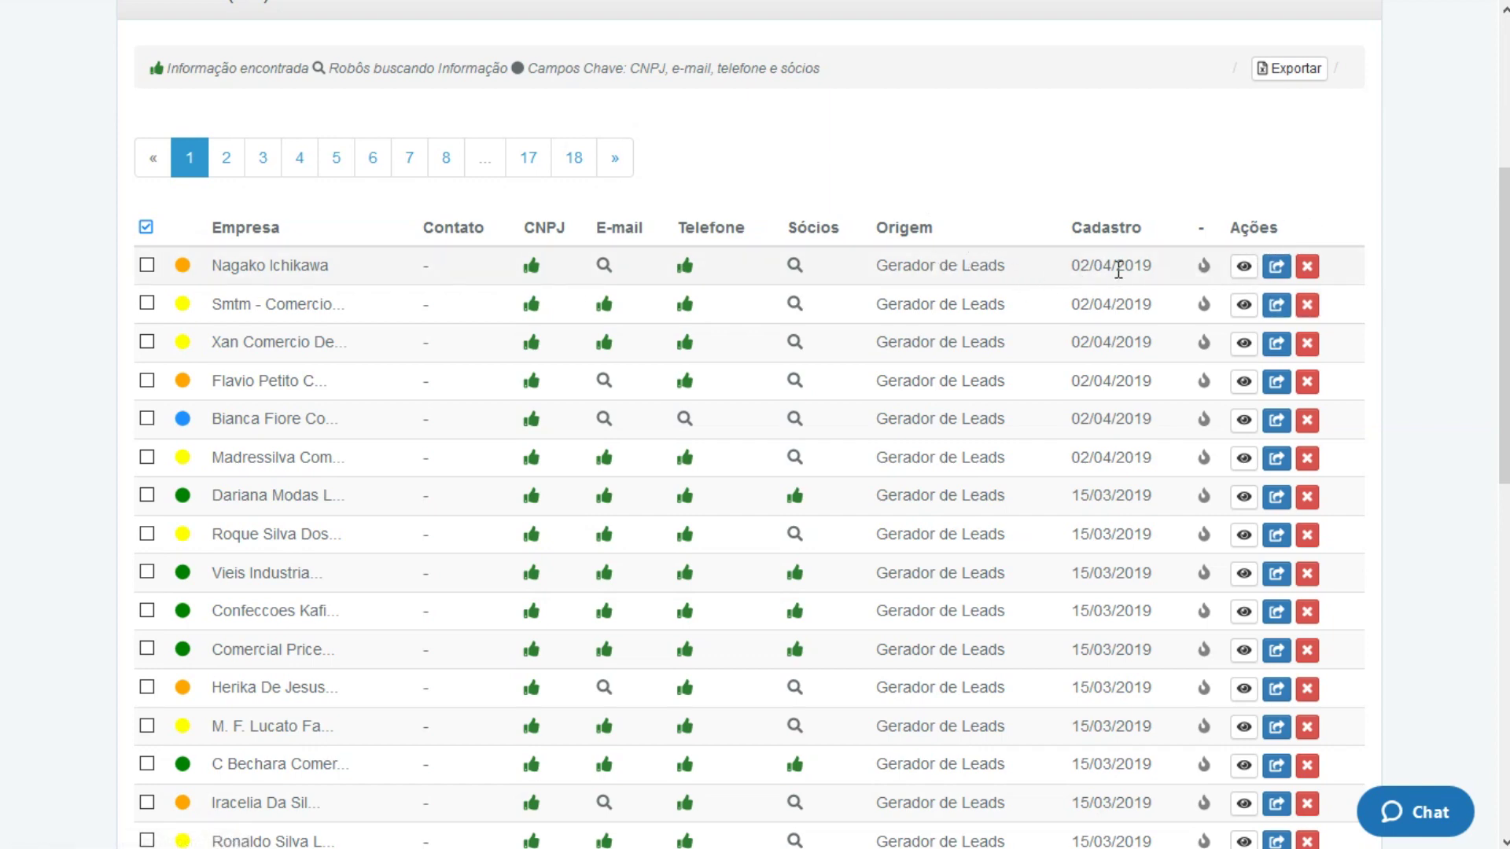
- View the full contact data of the first lead in the opportunities list and close it
click(1243, 269)
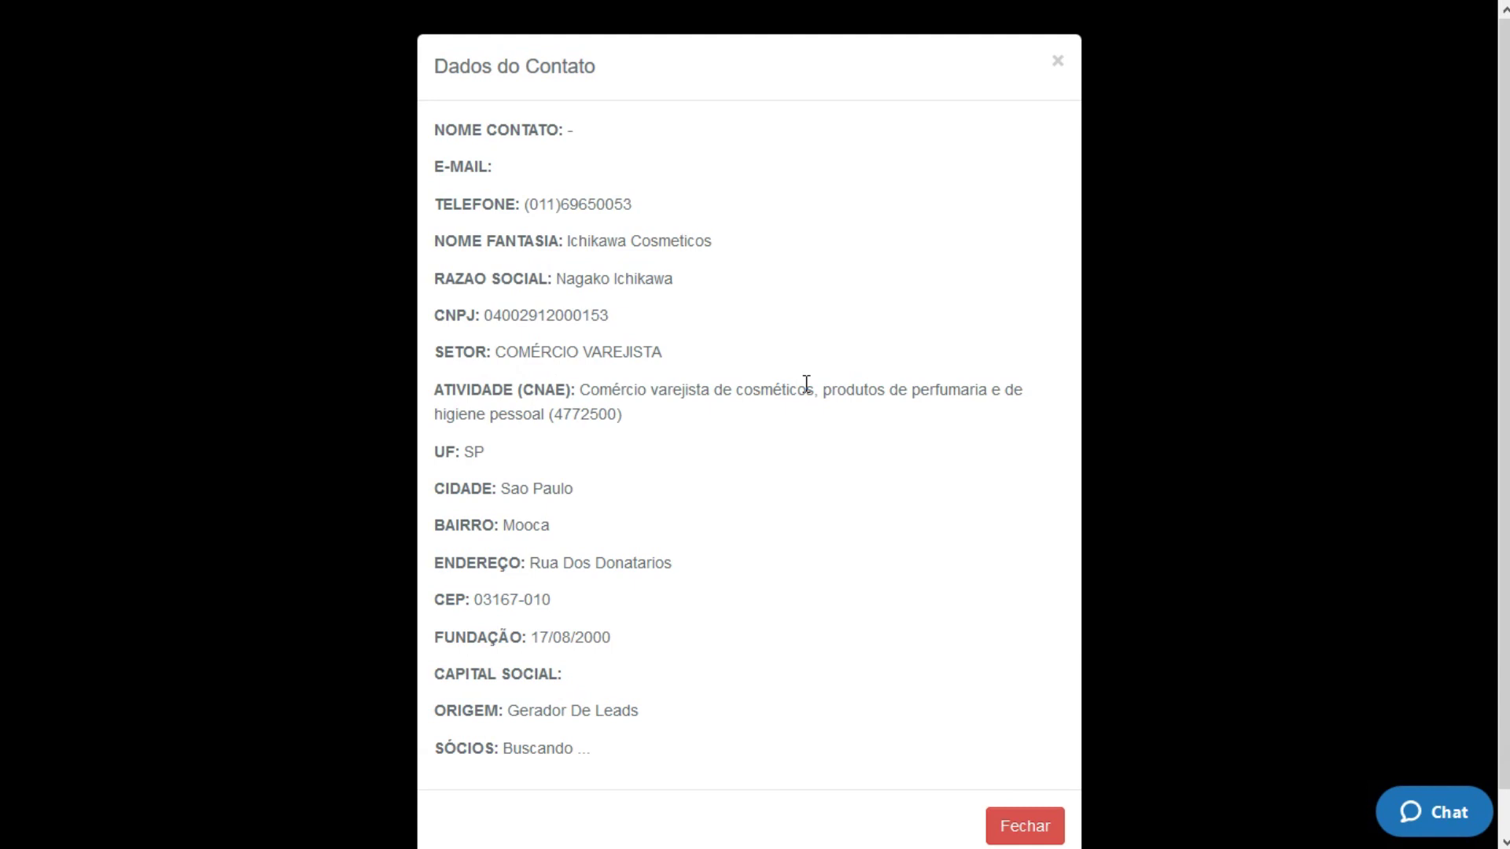
scroll(1499, 168, down, 1)
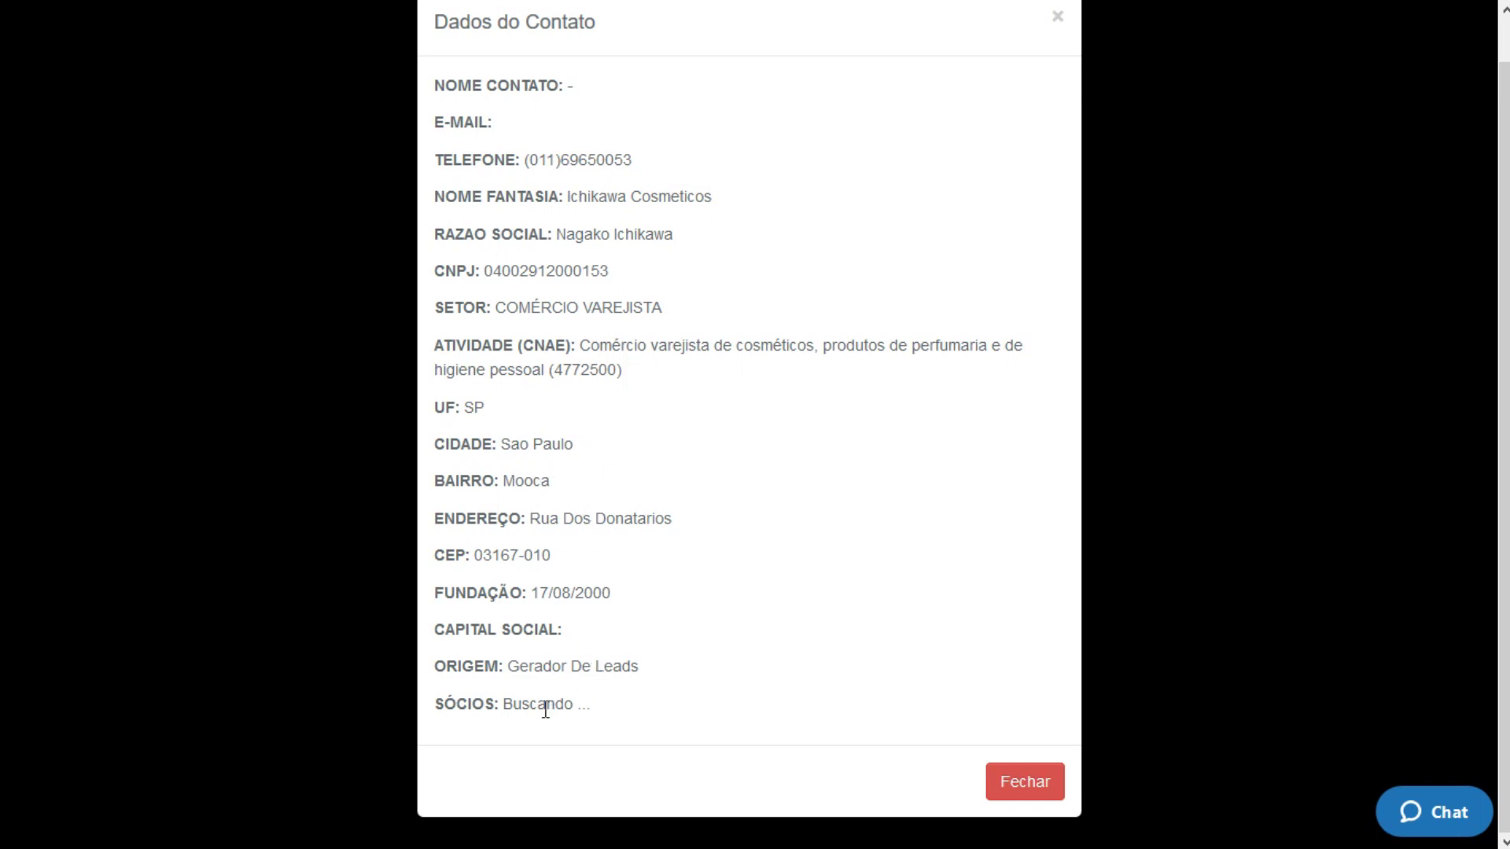
click(1007, 782)
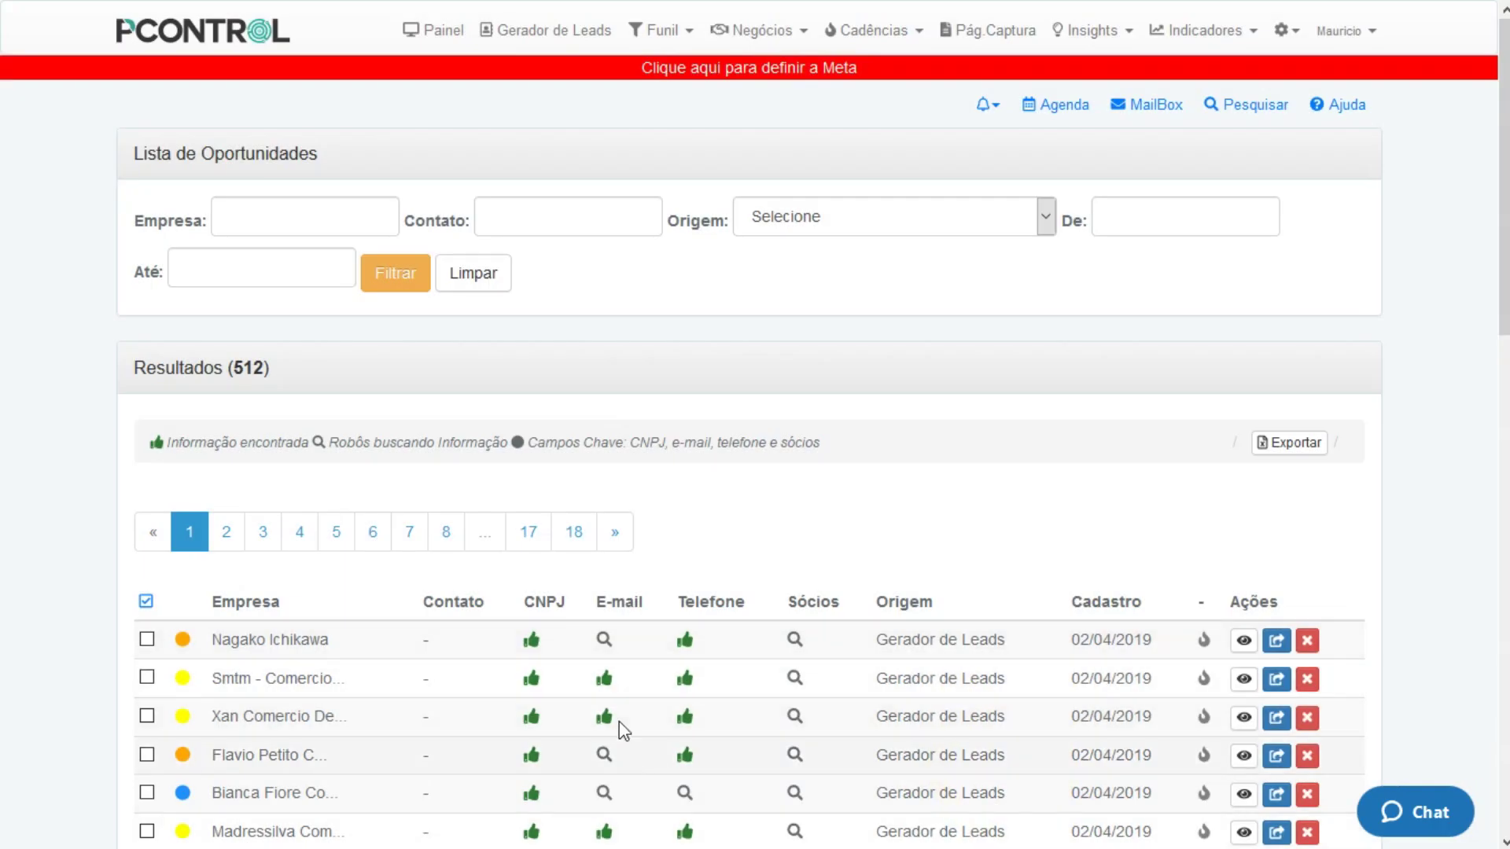
- View the contact data of the Dariana Modas lead registered on 15/03/2019, including its partners entry, and close it
scroll(1476, 206, down, 3)
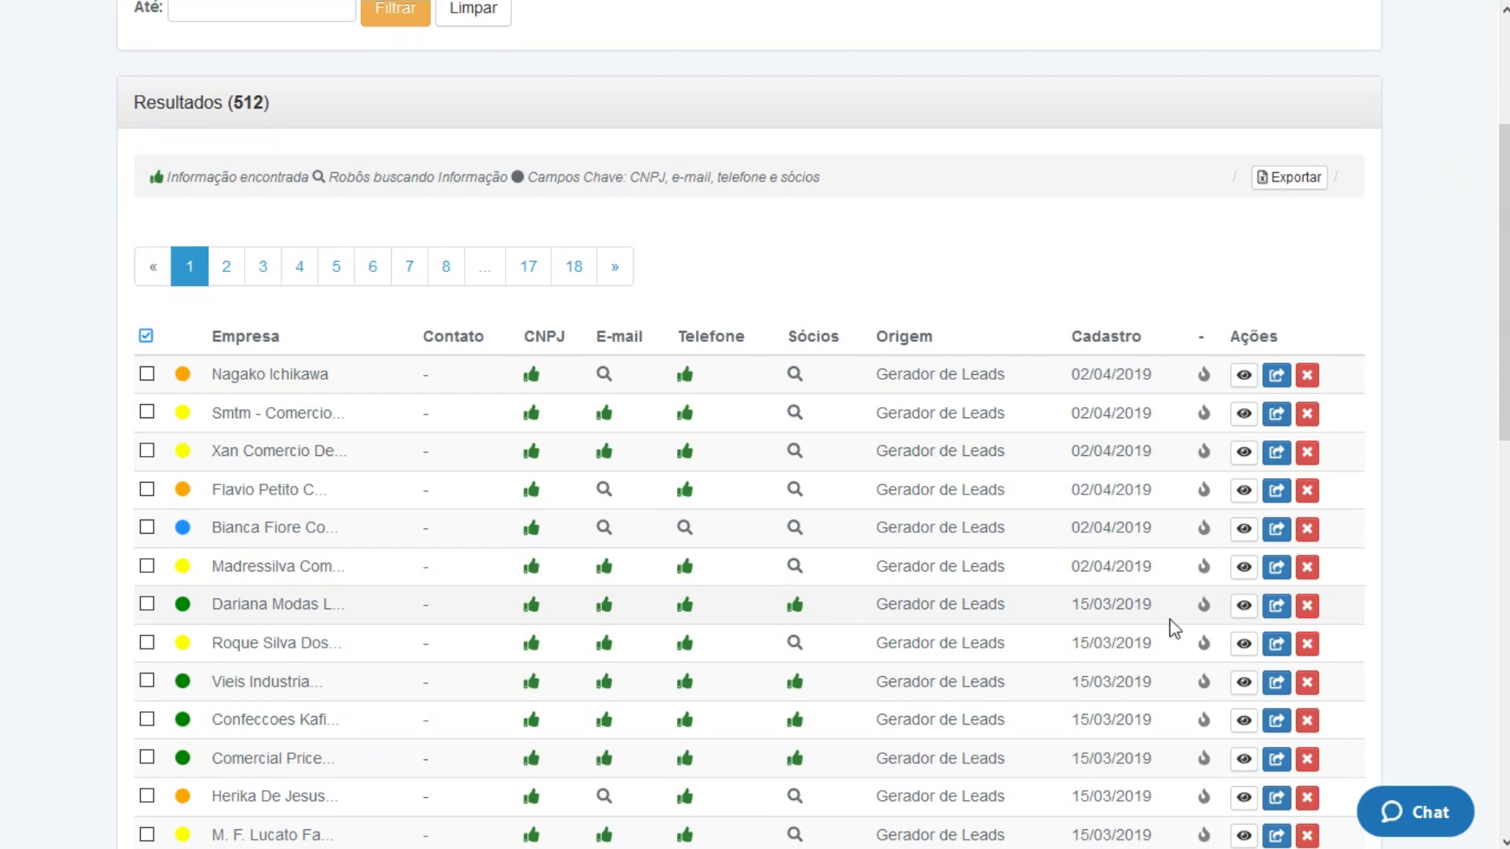
click(1243, 612)
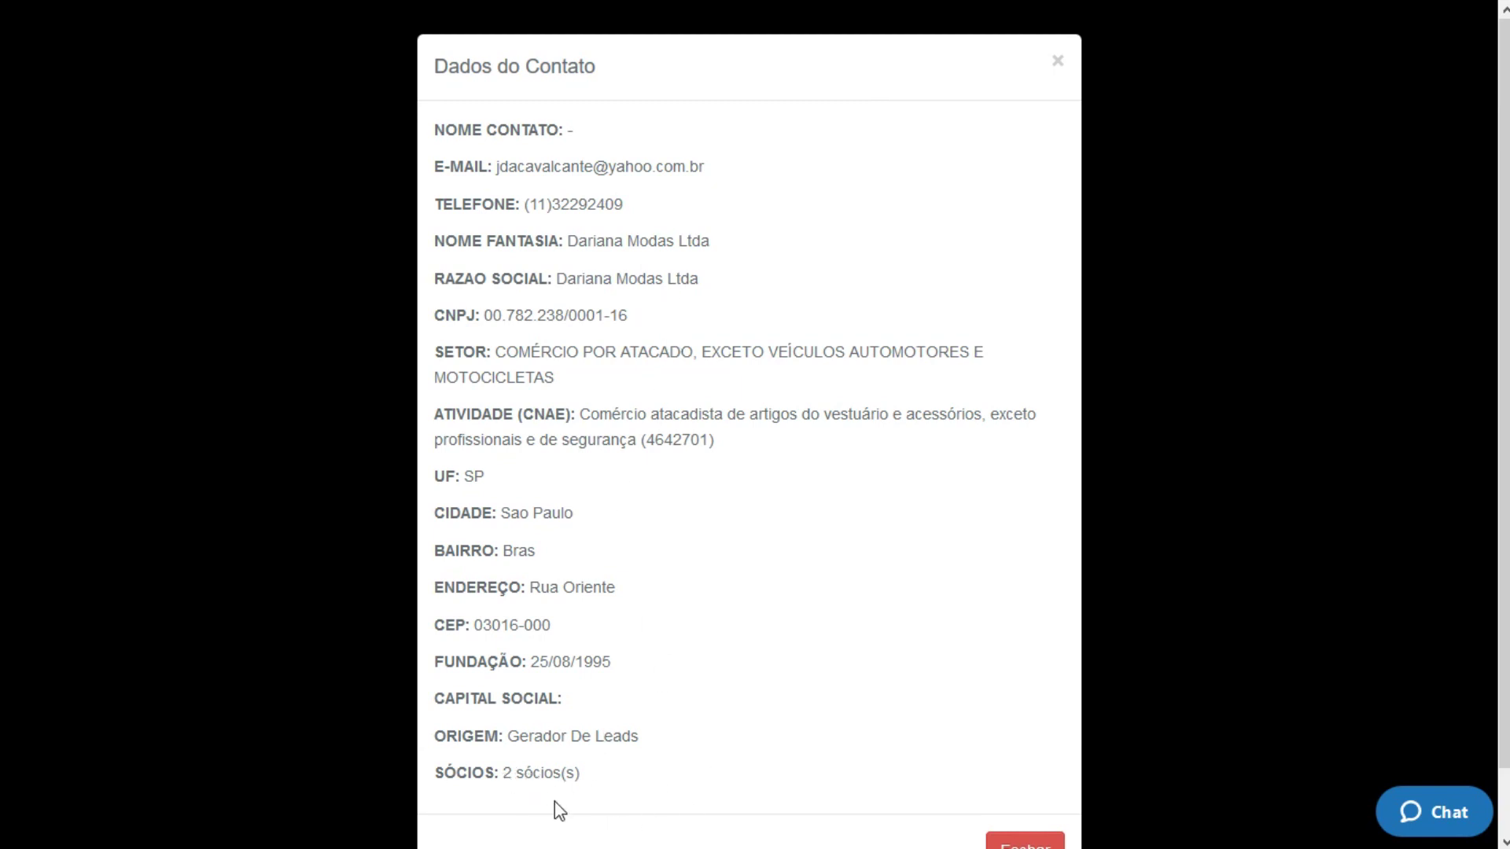
click(1026, 843)
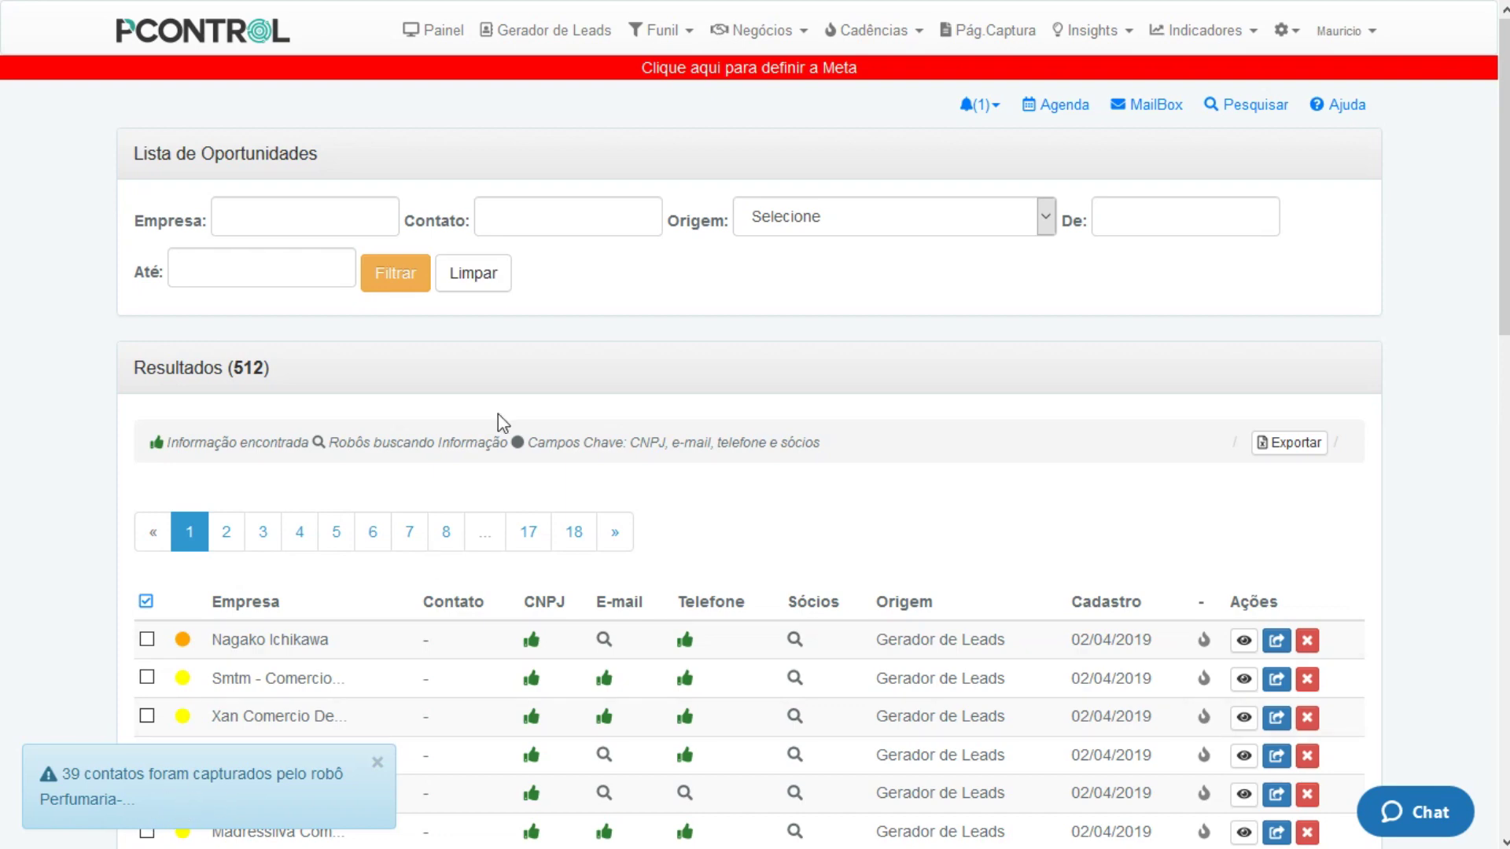
- Check the Perfumaria robot's lead count in the lead generator and look through the updated list of captured leads
click(564, 33)
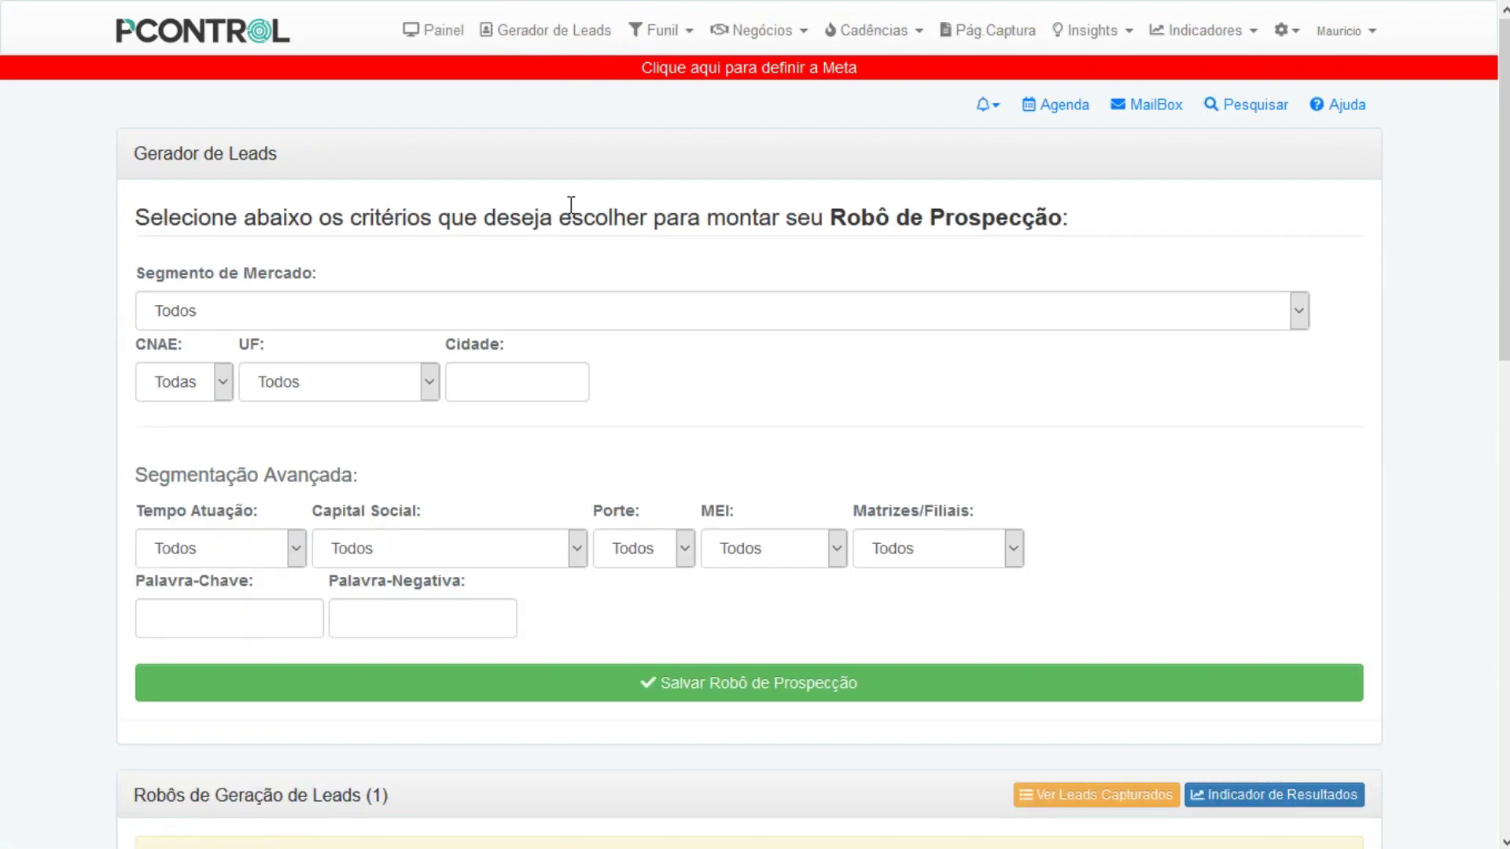
drag(1502, 291, 1498, 559)
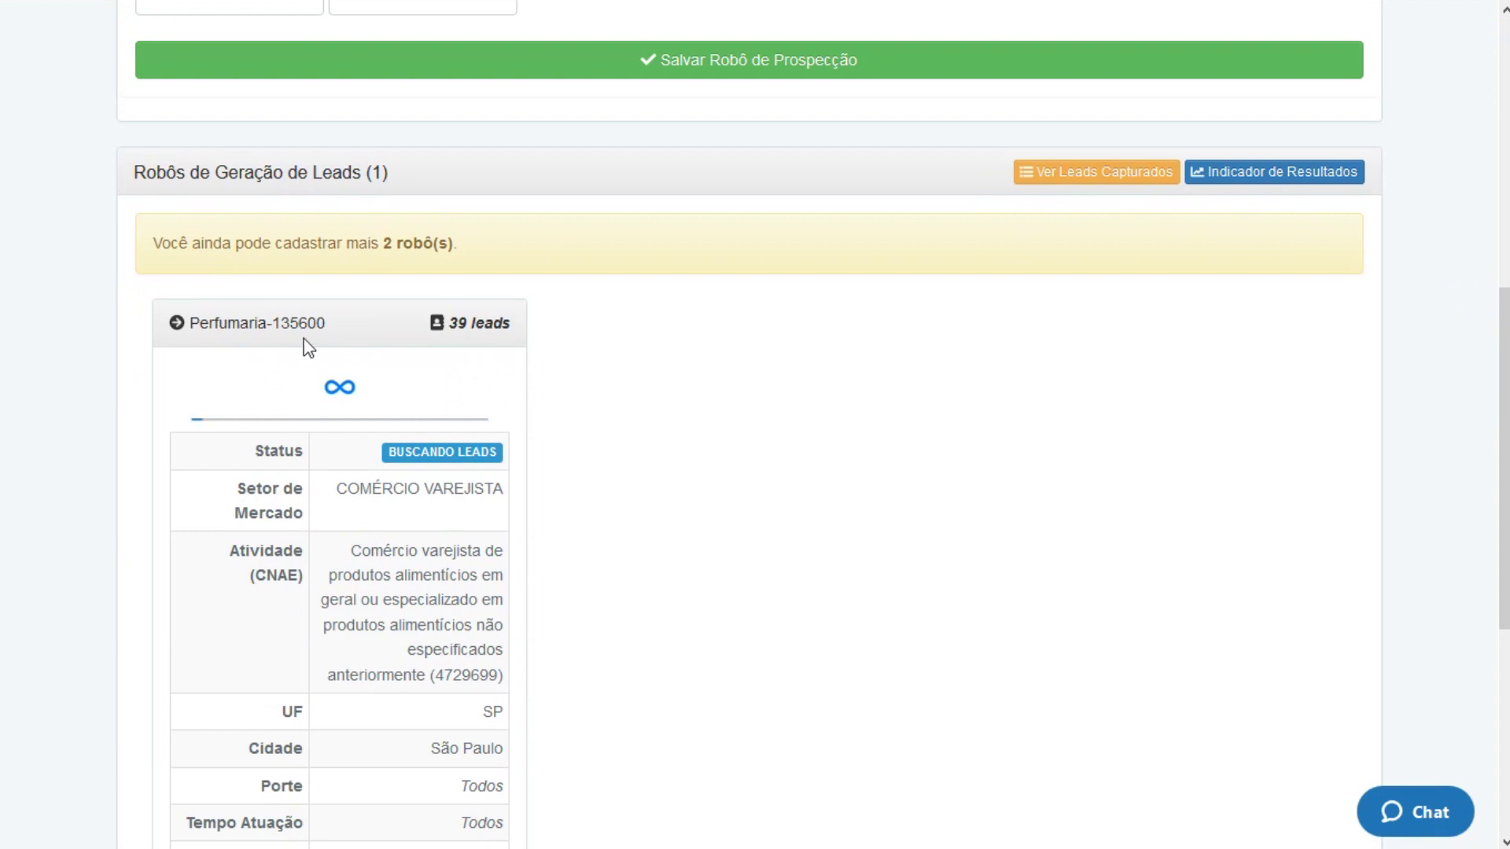
click(1132, 175)
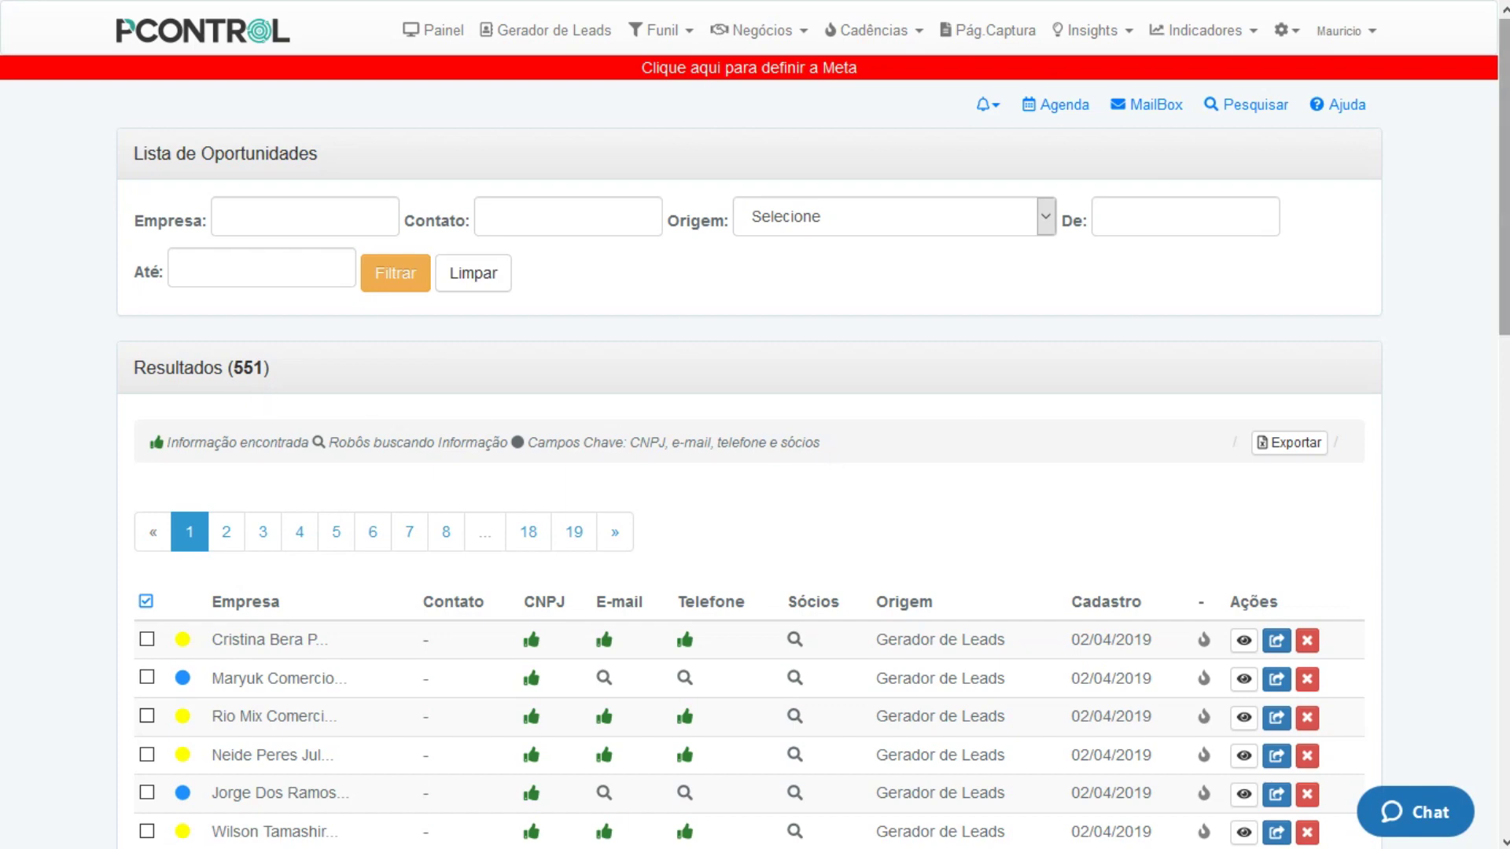
drag(1503, 134, 1503, 272)
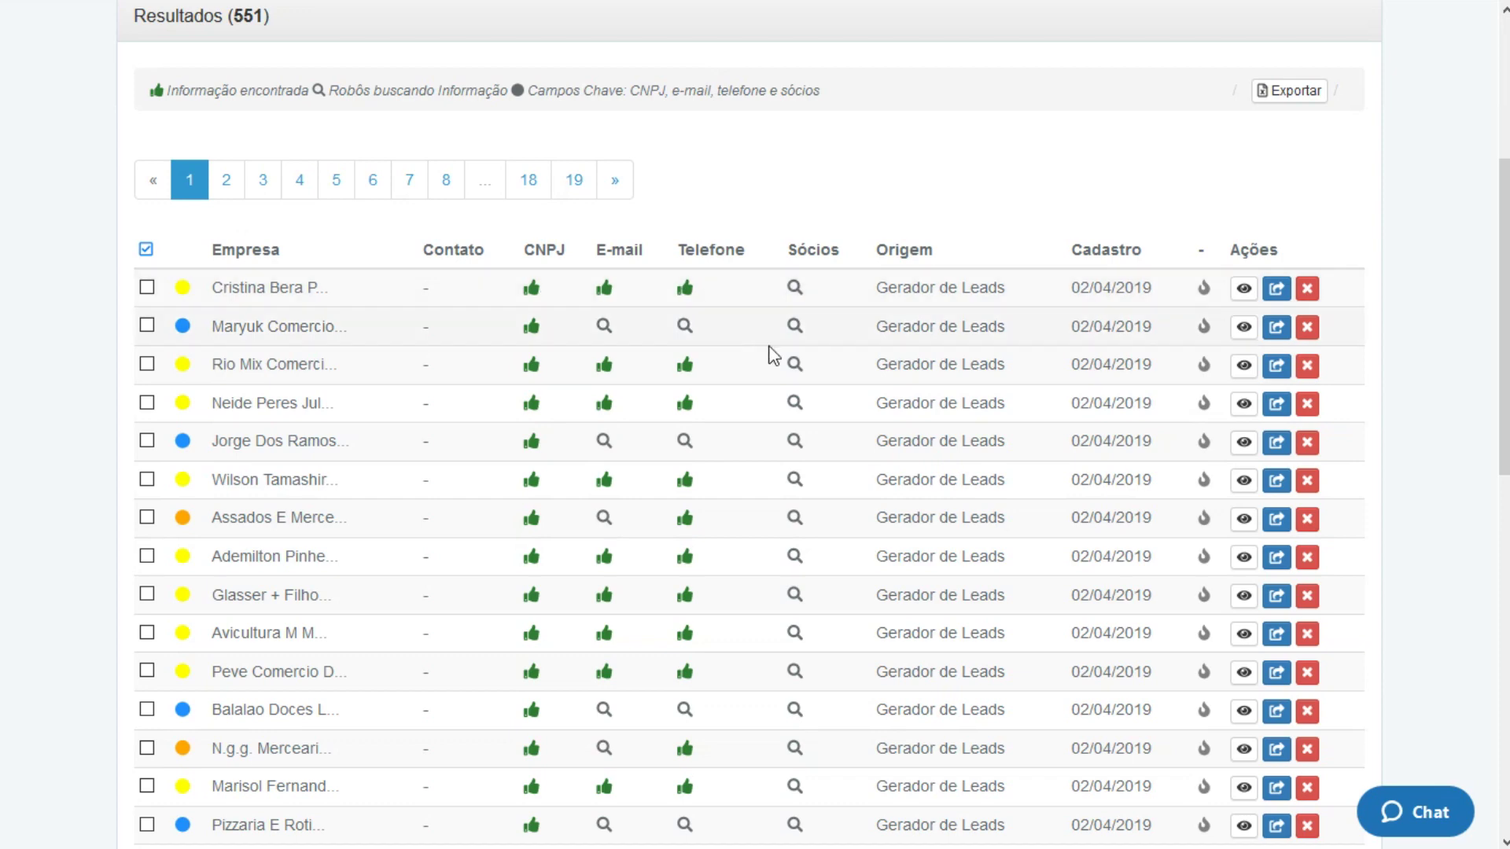
scroll(1483, 250, down, 3)
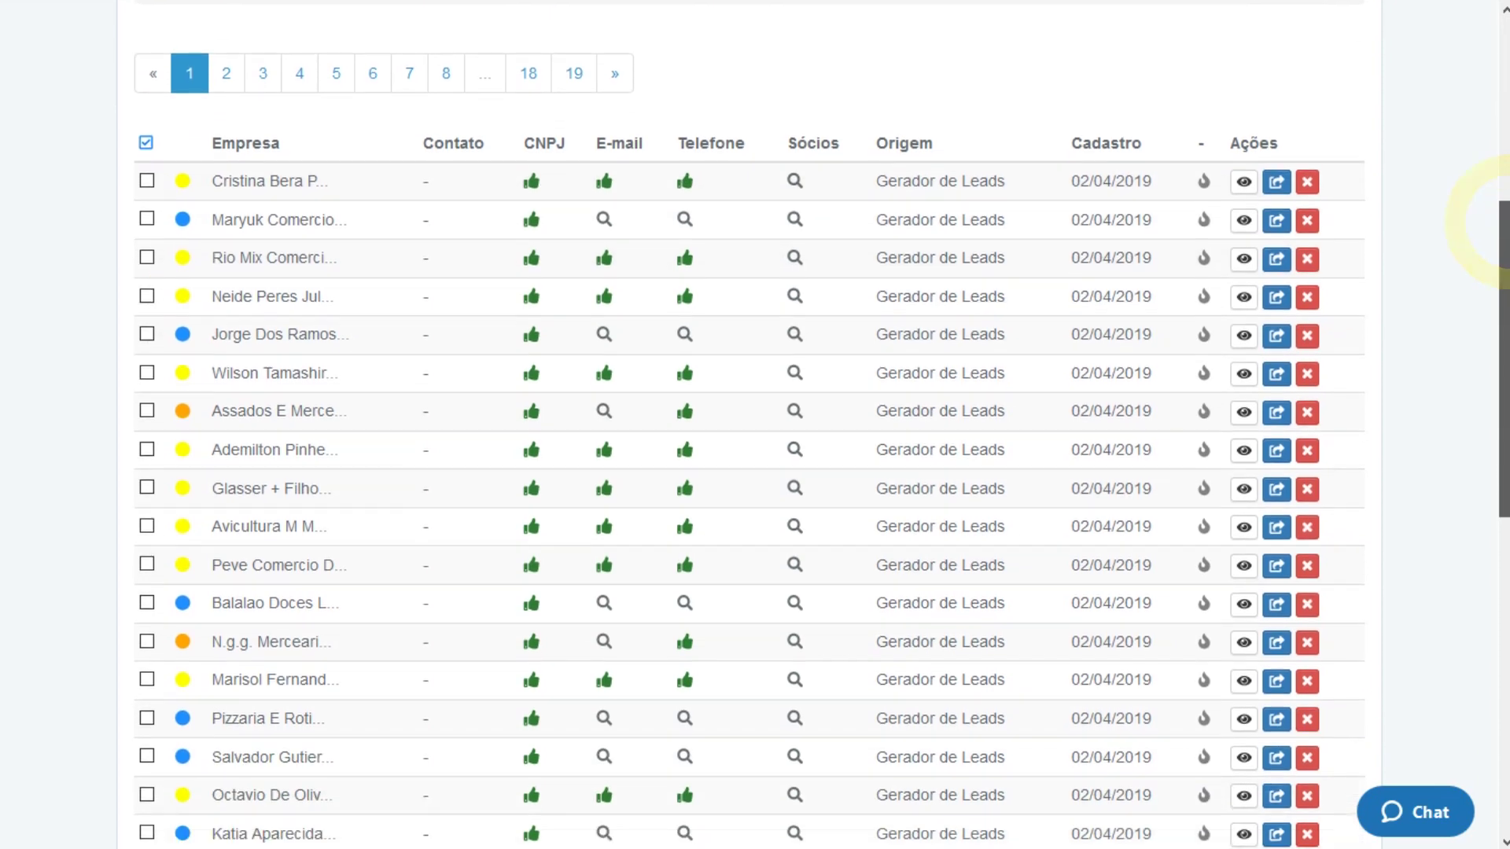
scroll(755, 424, up, 4)
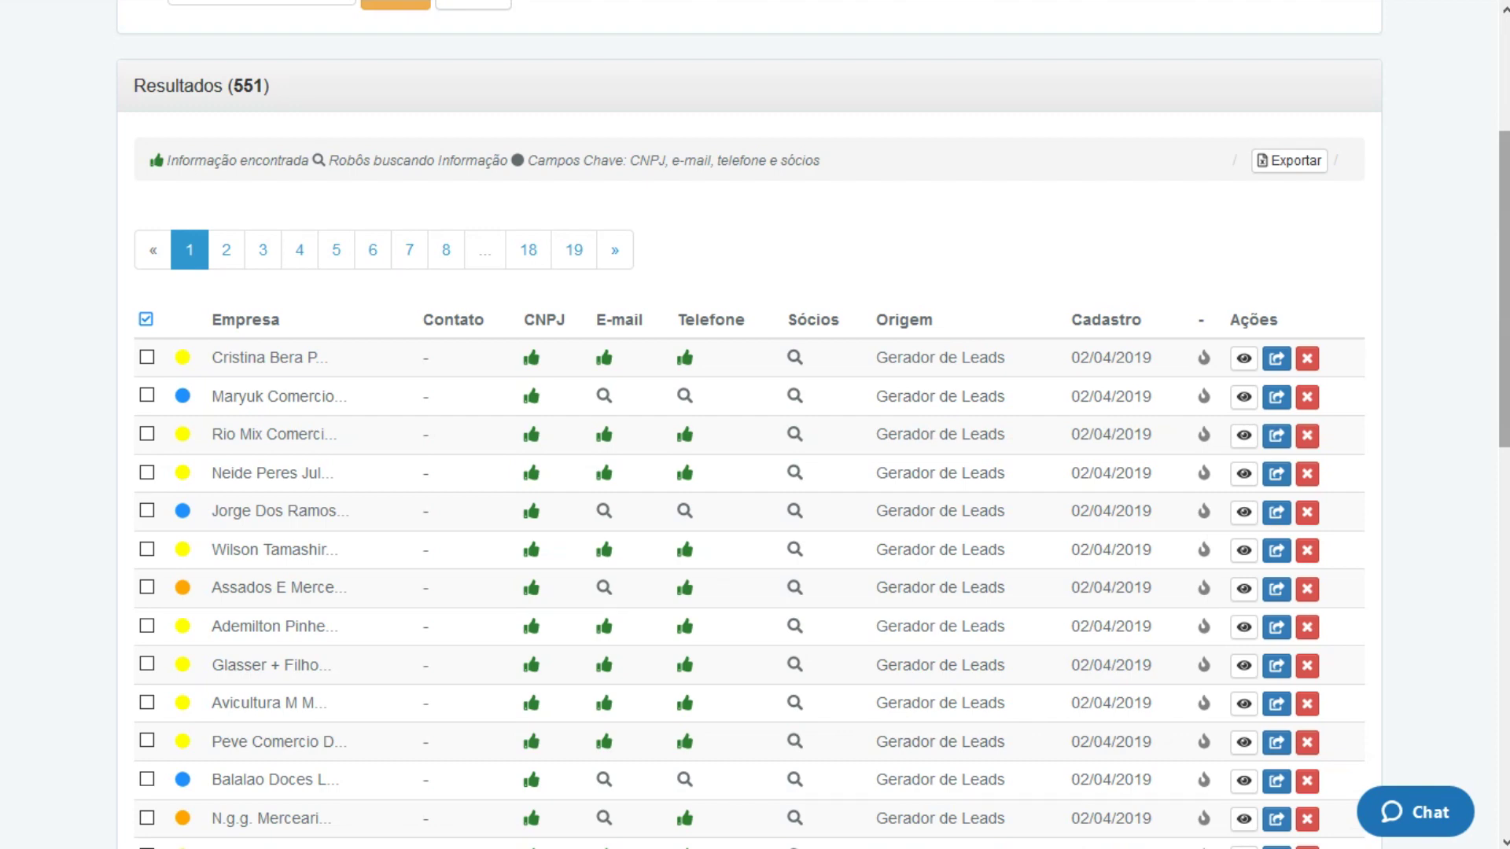
scroll(755, 425, up, 3)
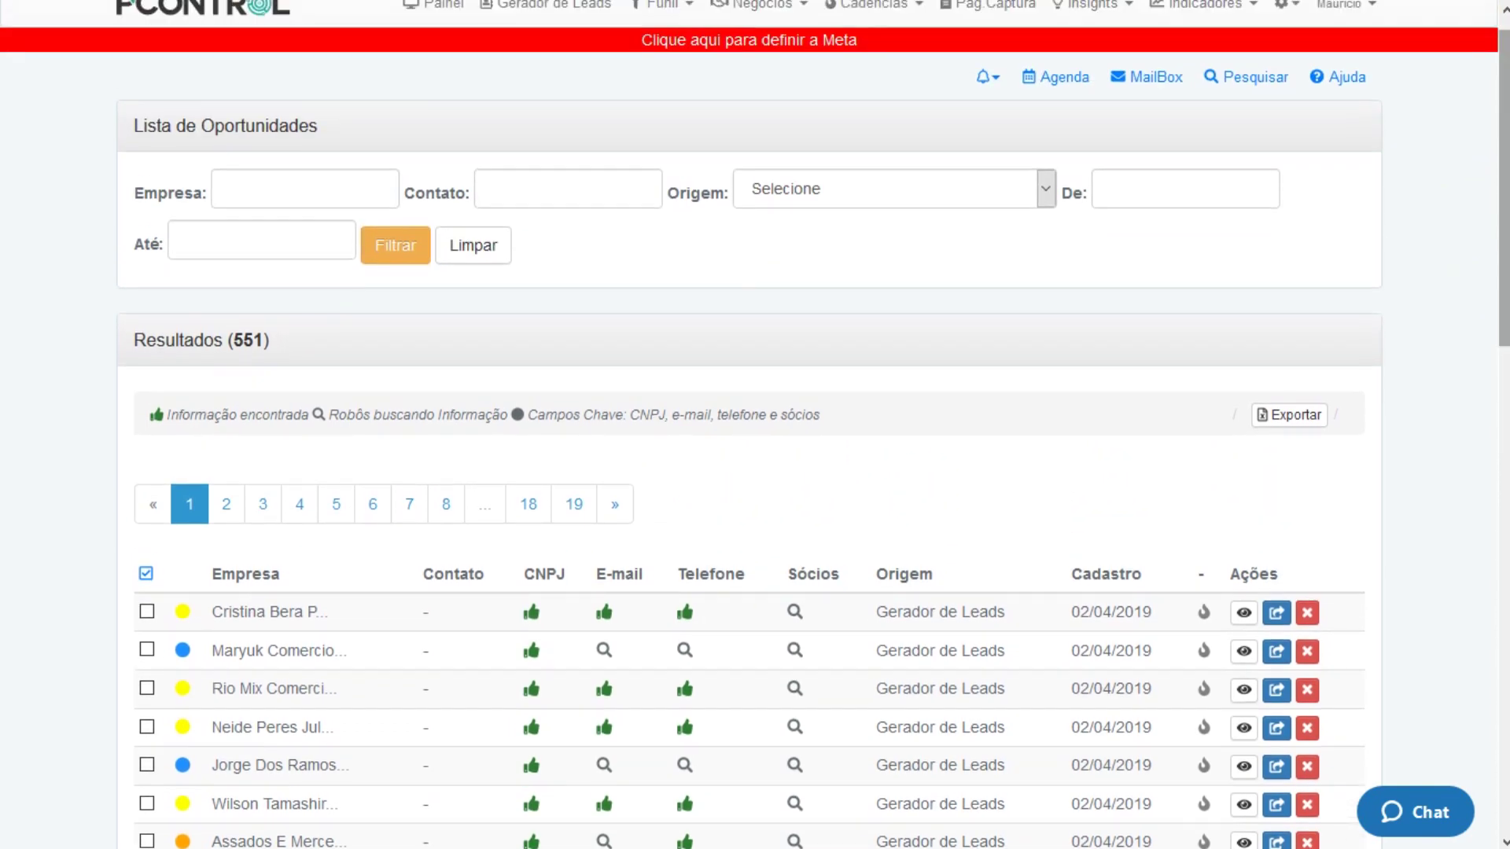
scroll(1440, 228, up, 1)
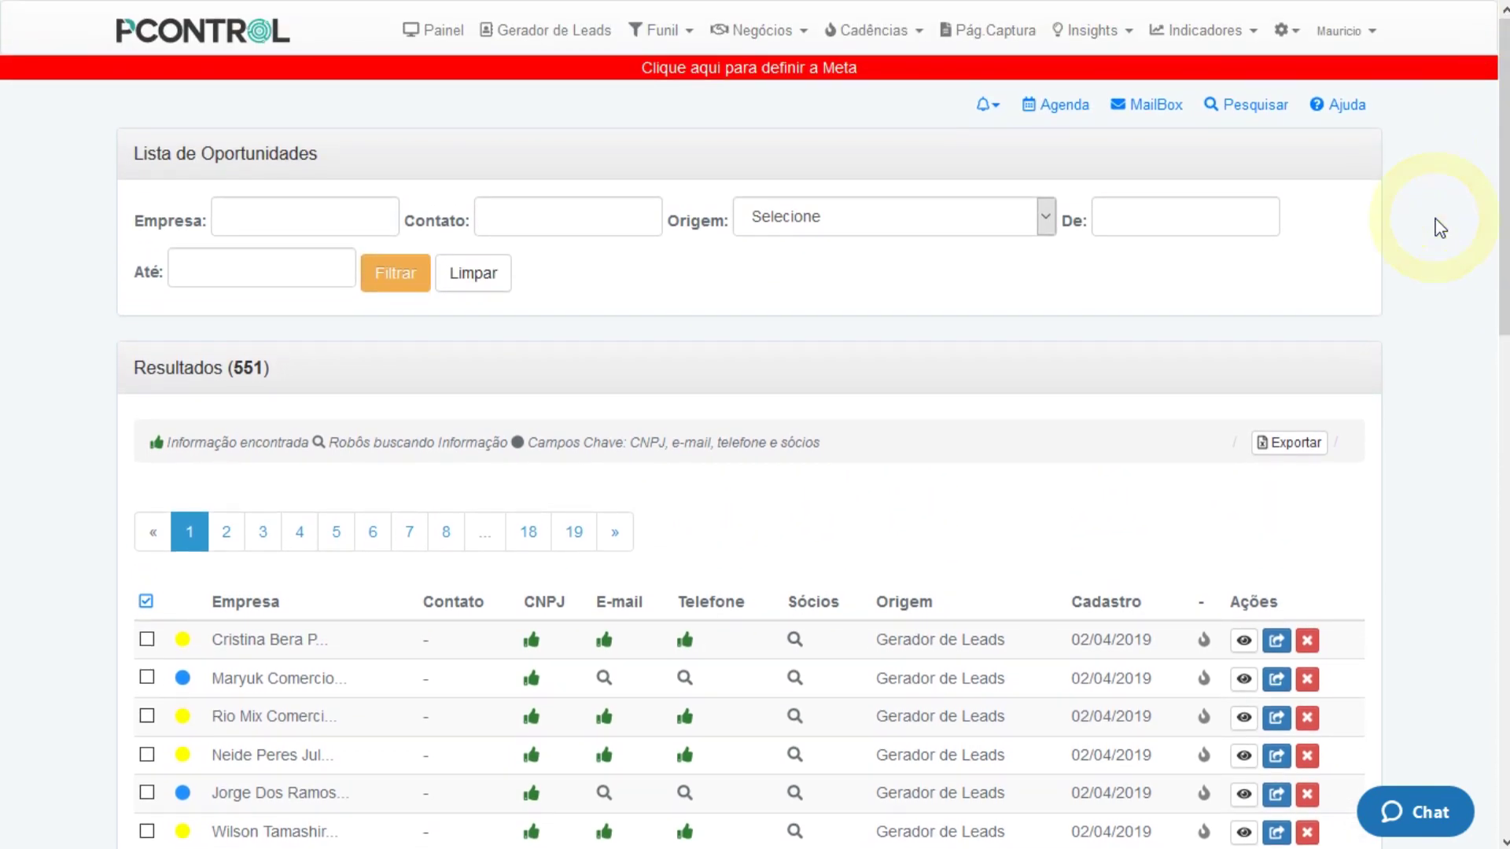